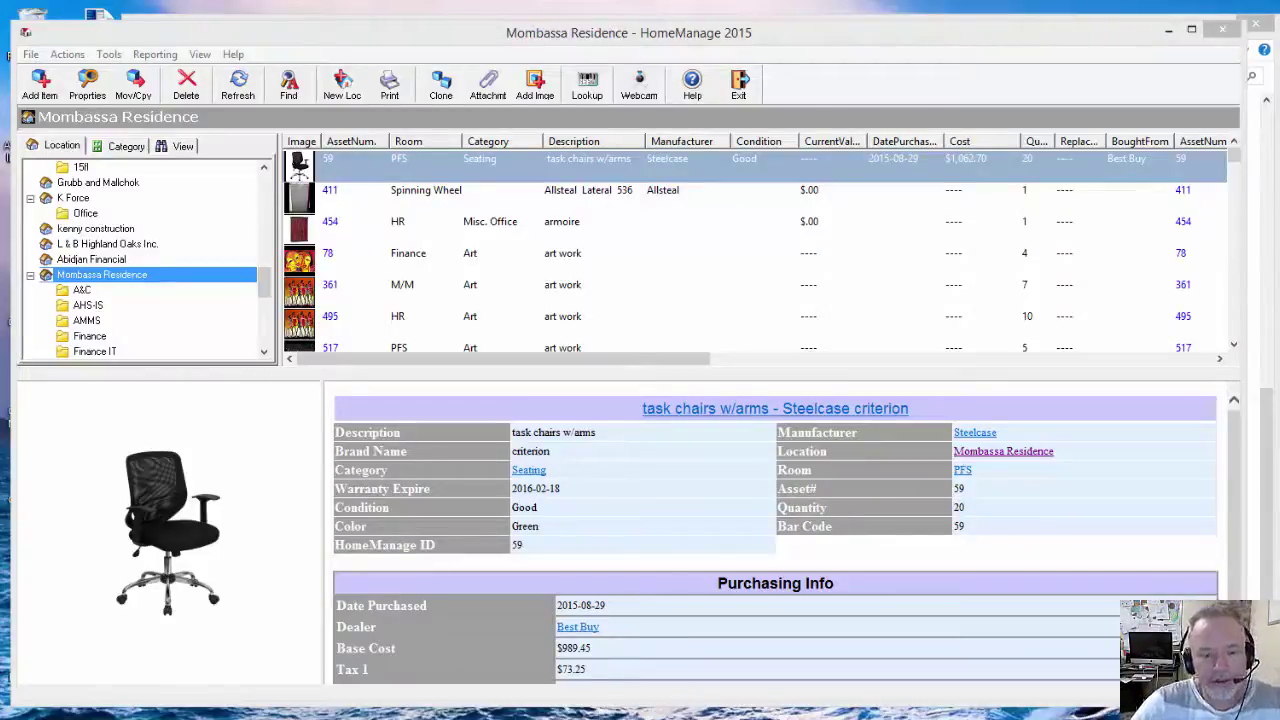
Step: Generate the Items Grouped by Category report with output directed to an on-screen Preview
{"action": "left_click", "coordinate": [398, 38]}
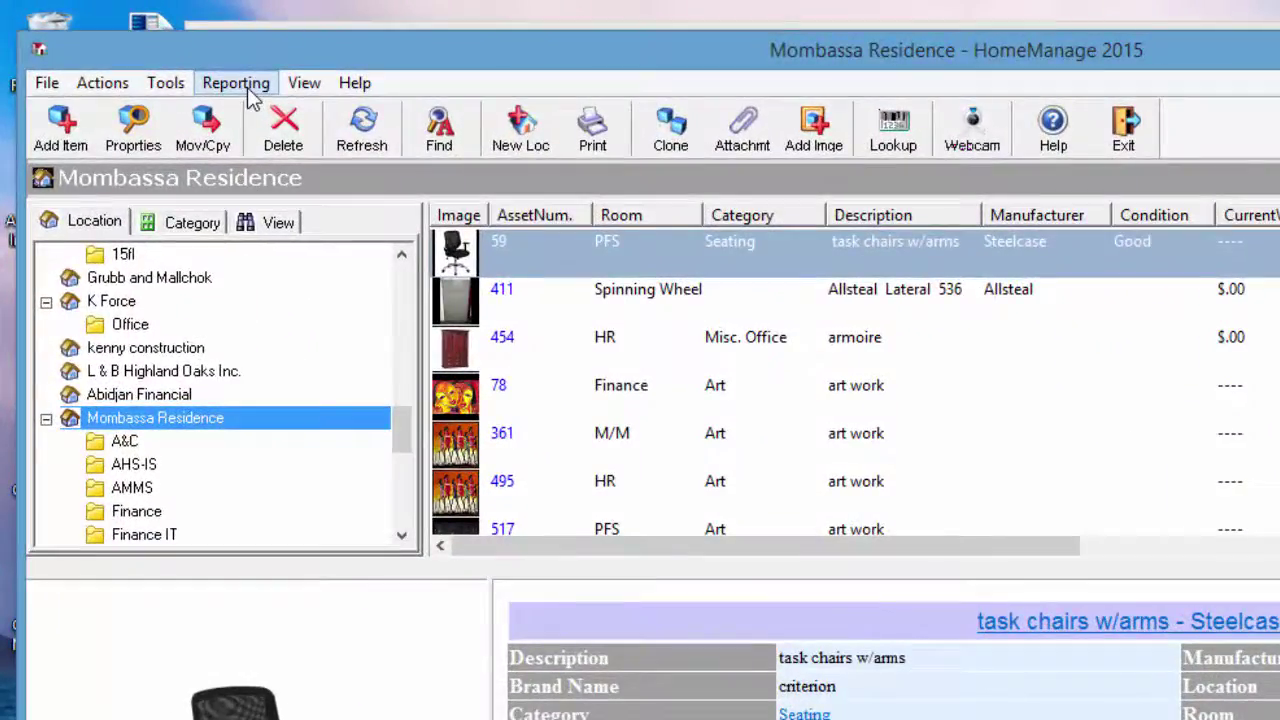
{"action": "left_click", "coordinate": [247, 87]}
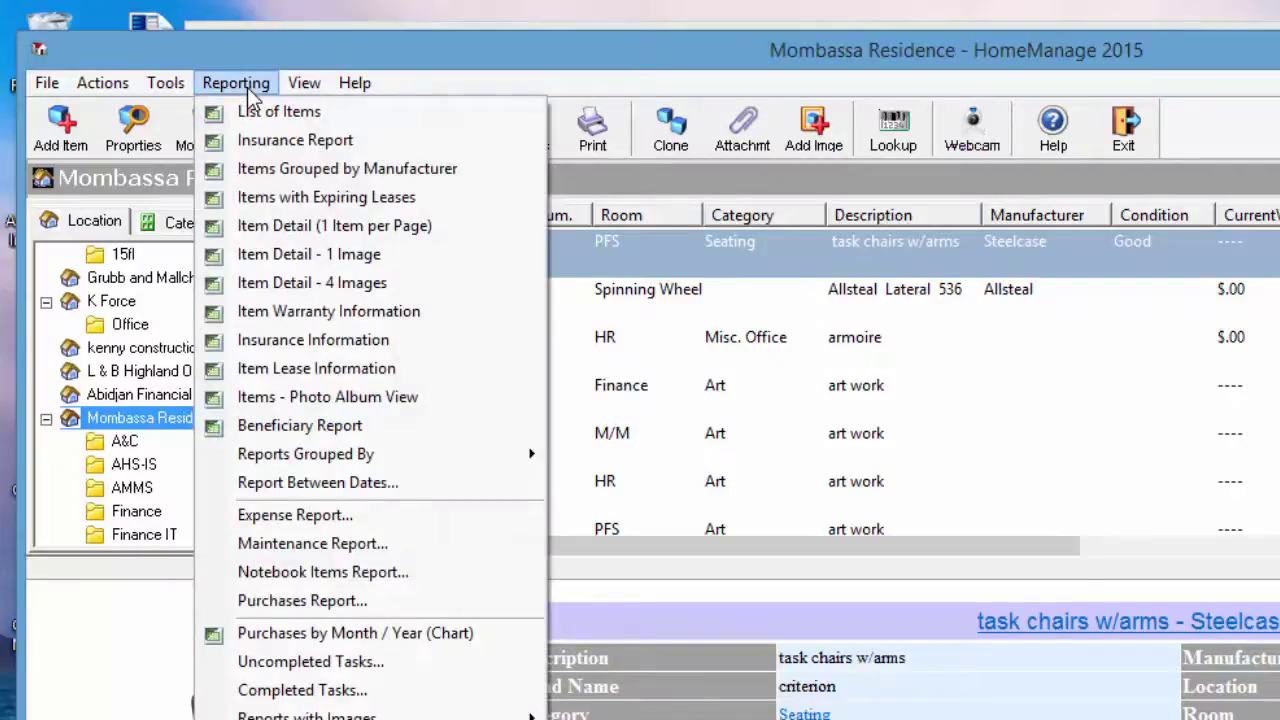
{"action": "mouse_move", "coordinate": [305, 454]}
{"action": "left_click", "coordinate": [705, 574]}
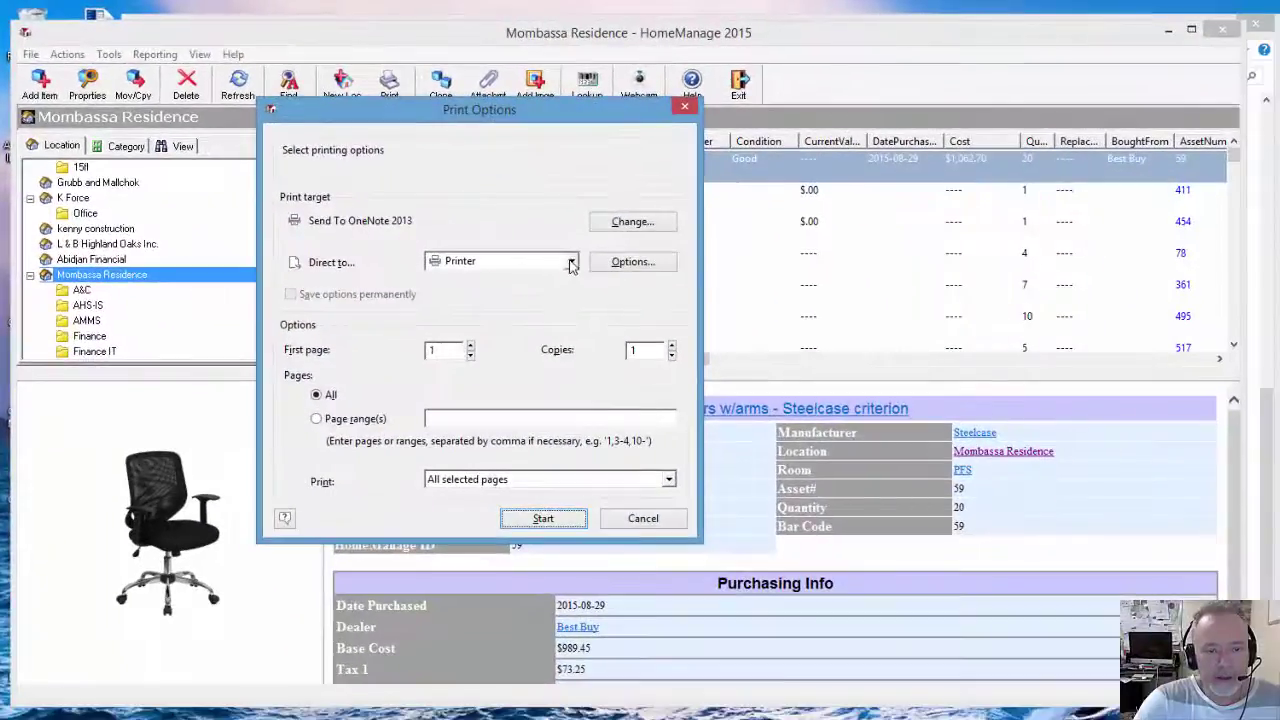
{"action": "left_click", "coordinate": [571, 262]}
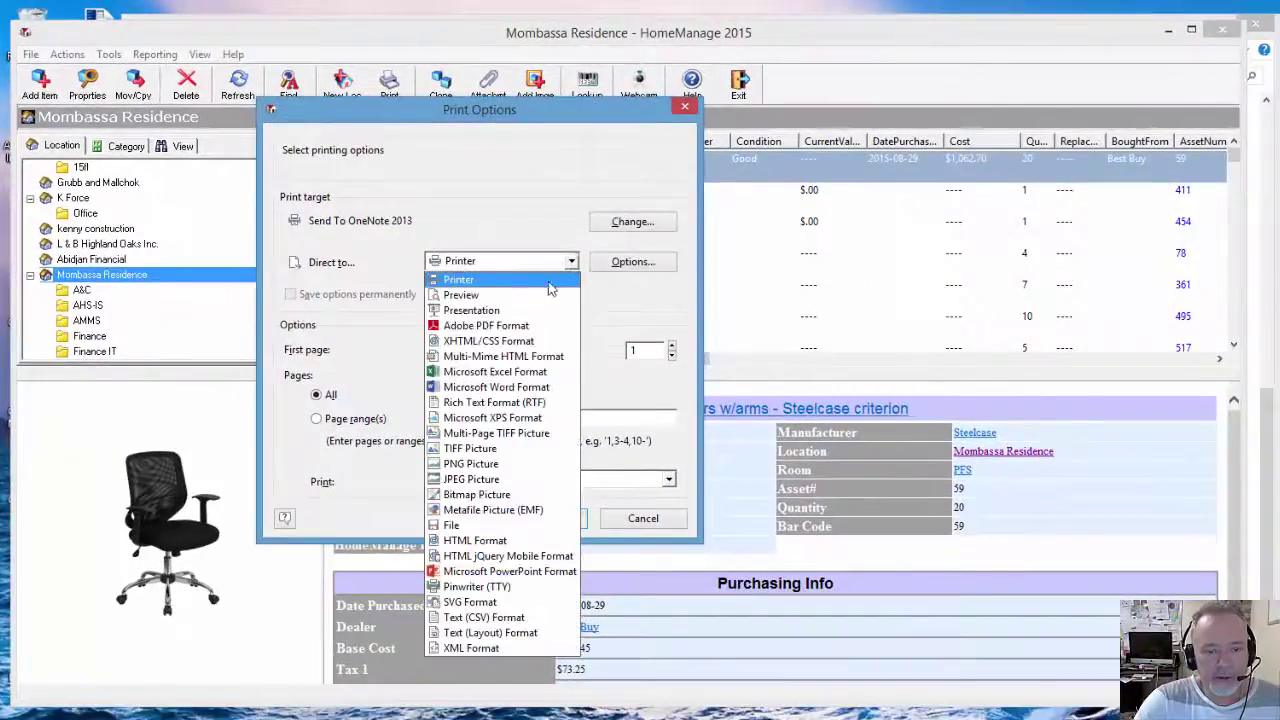
{"action": "left_click", "coordinate": [550, 282]}
{"action": "left_click", "coordinate": [543, 518]}
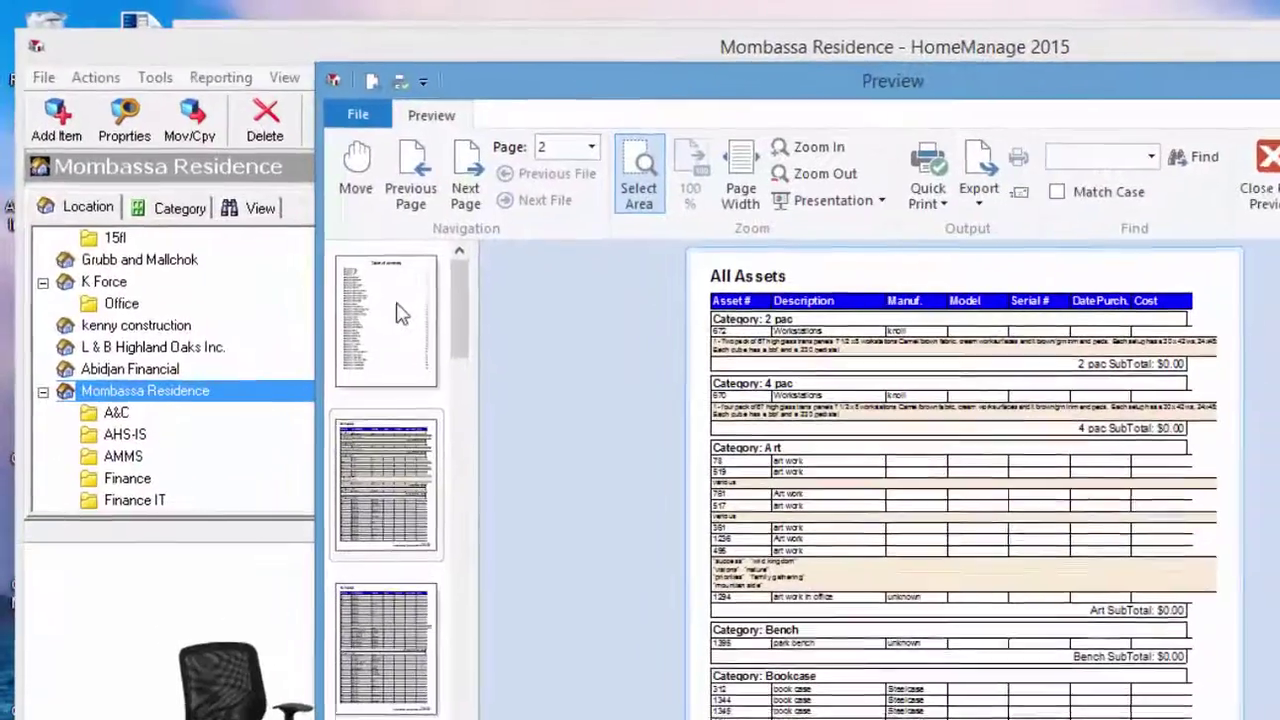
Step: Jump from the report's table of contents to the Coffee Machine section and back, then close the preview
{"action": "left_click", "coordinate": [397, 313]}
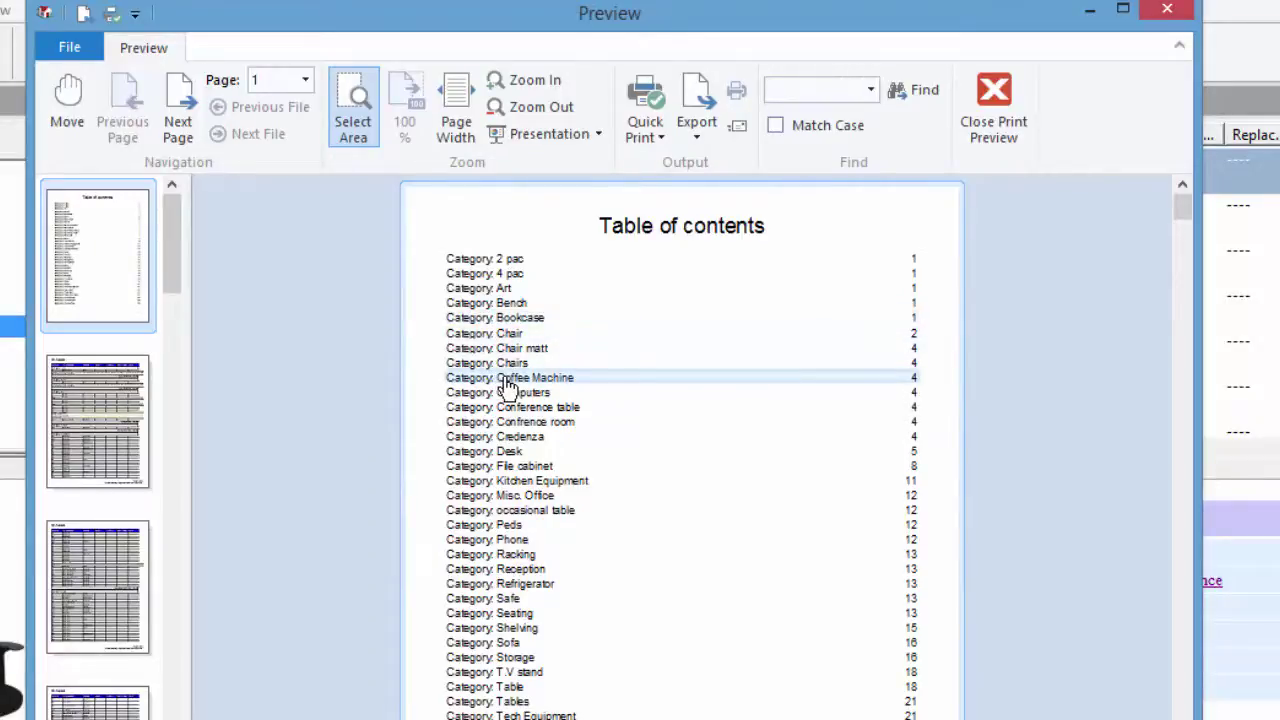
{"action": "left_click", "coordinate": [507, 383]}
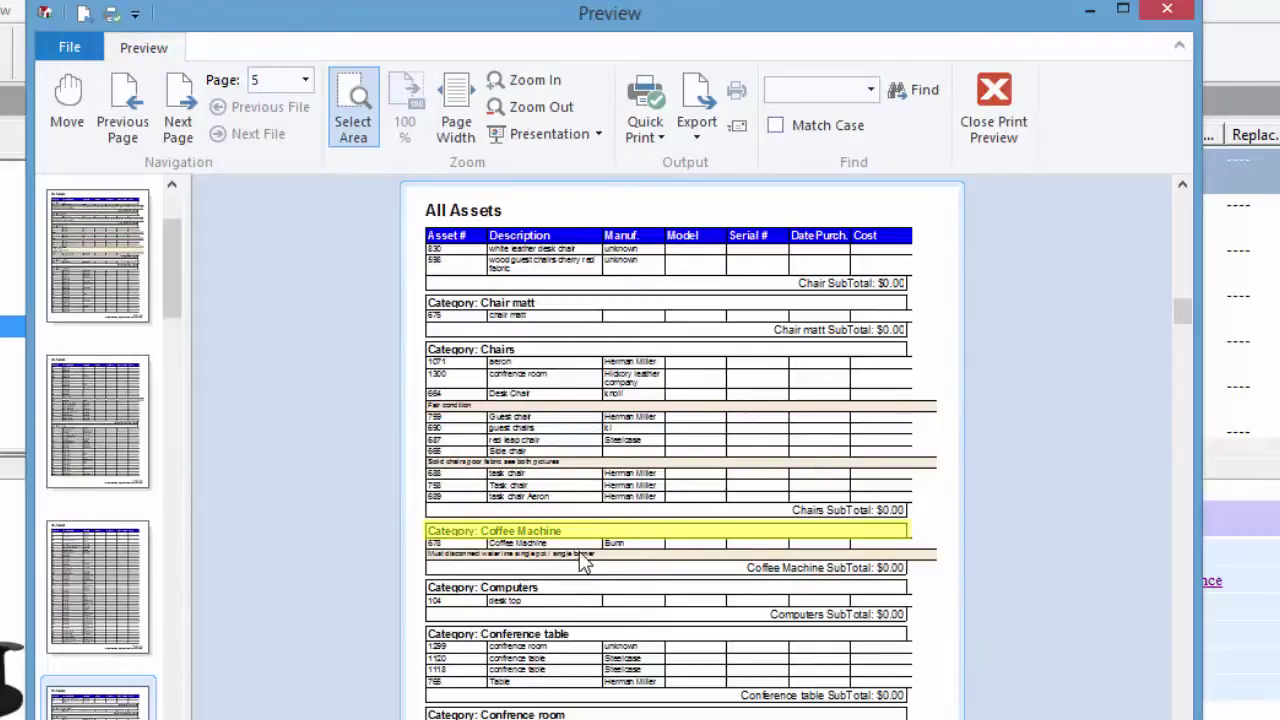
{"action": "scroll", "coordinate": [180, 265], "scroll_direction": "up", "scroll_amount": 2}
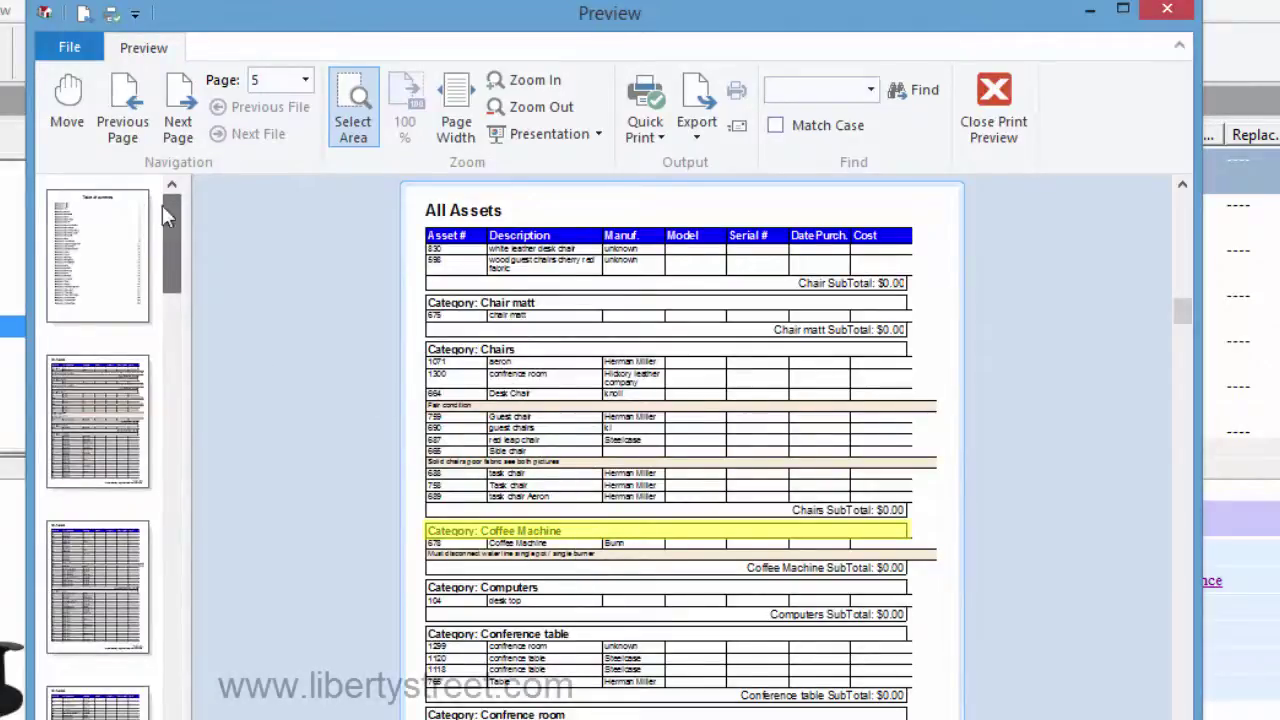
{"action": "left_click", "coordinate": [78, 228]}
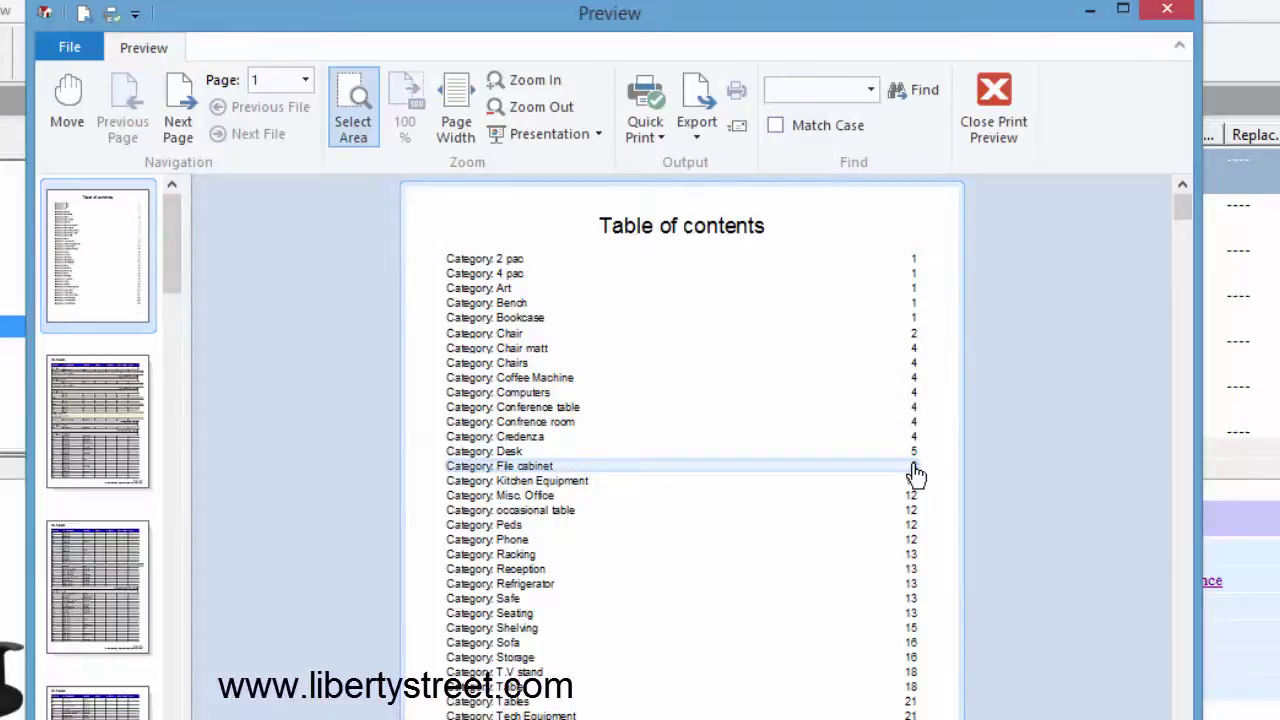
{"action": "left_click", "coordinate": [993, 108]}
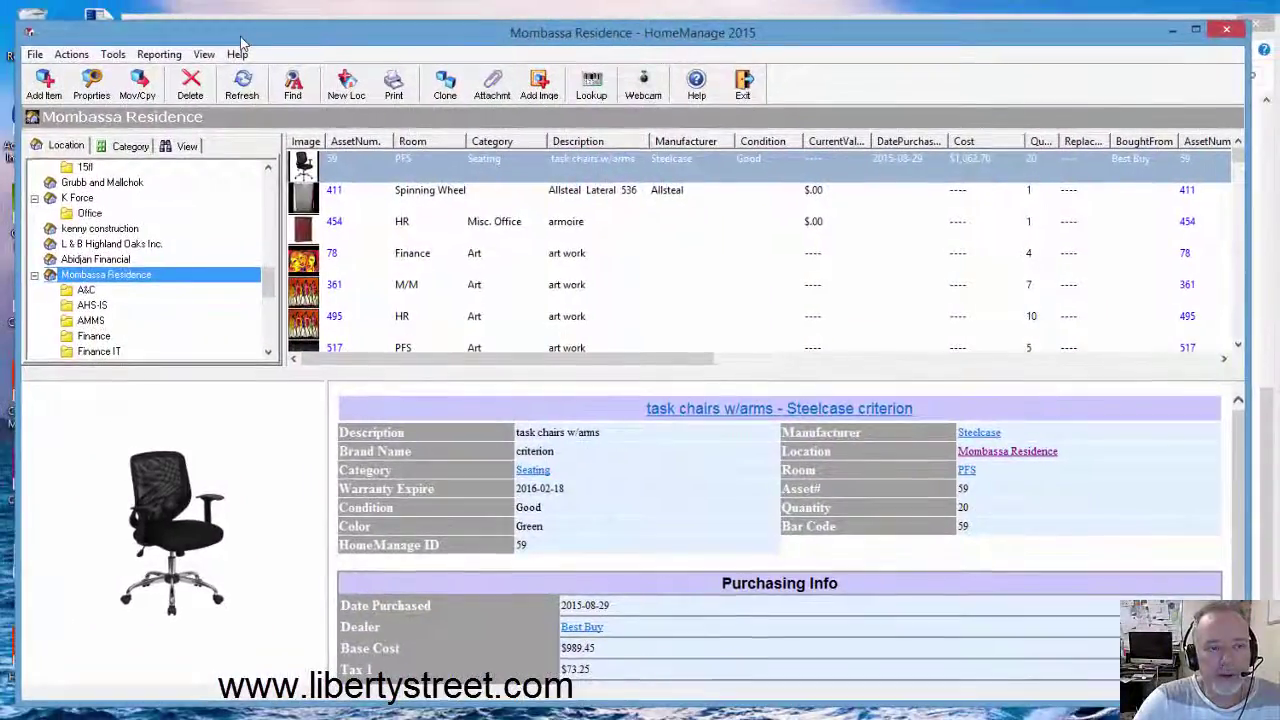
Step: Choose the Expense Report with Show All dates and set its output to Preview
{"action": "left_click", "coordinate": [159, 55]}
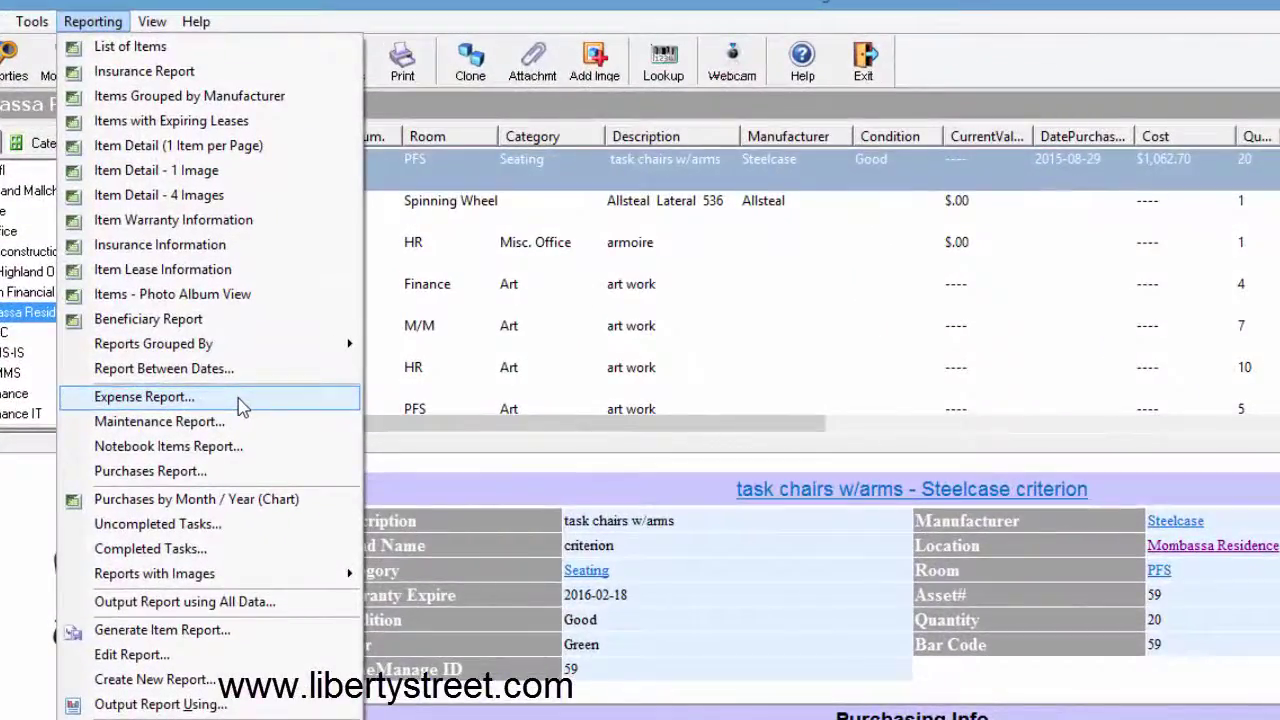
{"action": "left_click", "coordinate": [241, 405]}
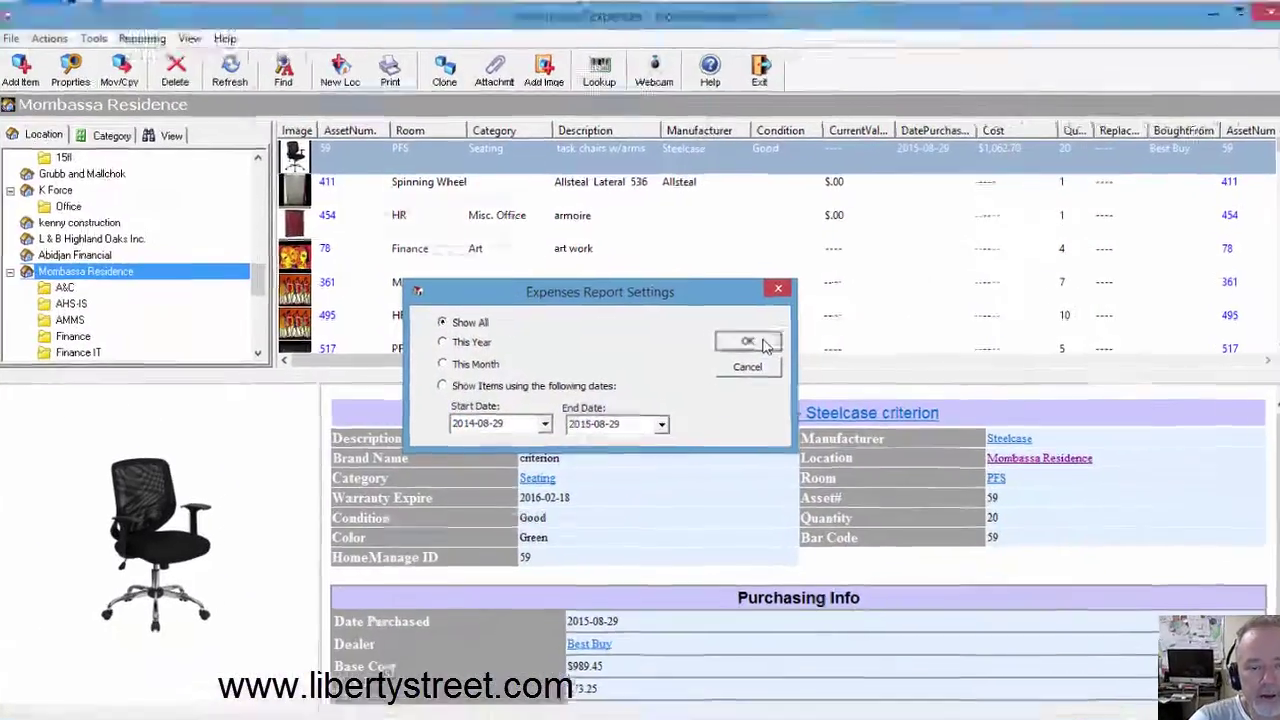
{"action": "left_click", "coordinate": [731, 341]}
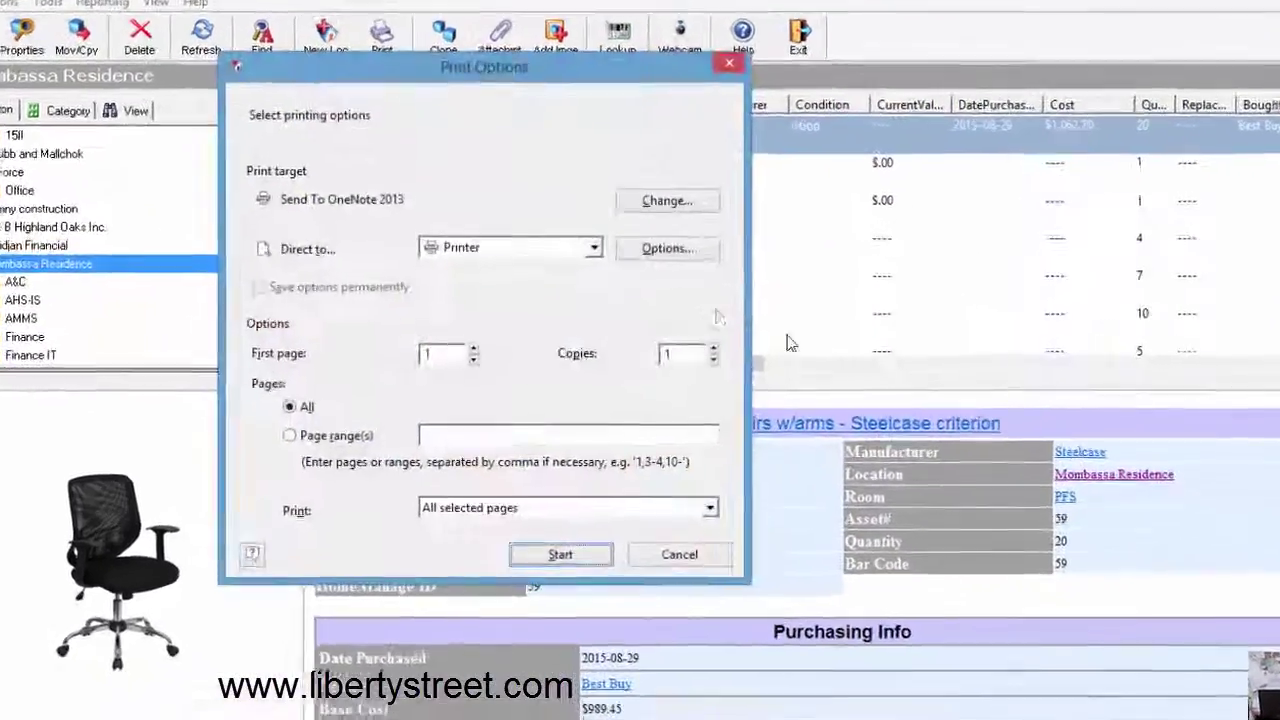
{"action": "left_click", "coordinate": [605, 241]}
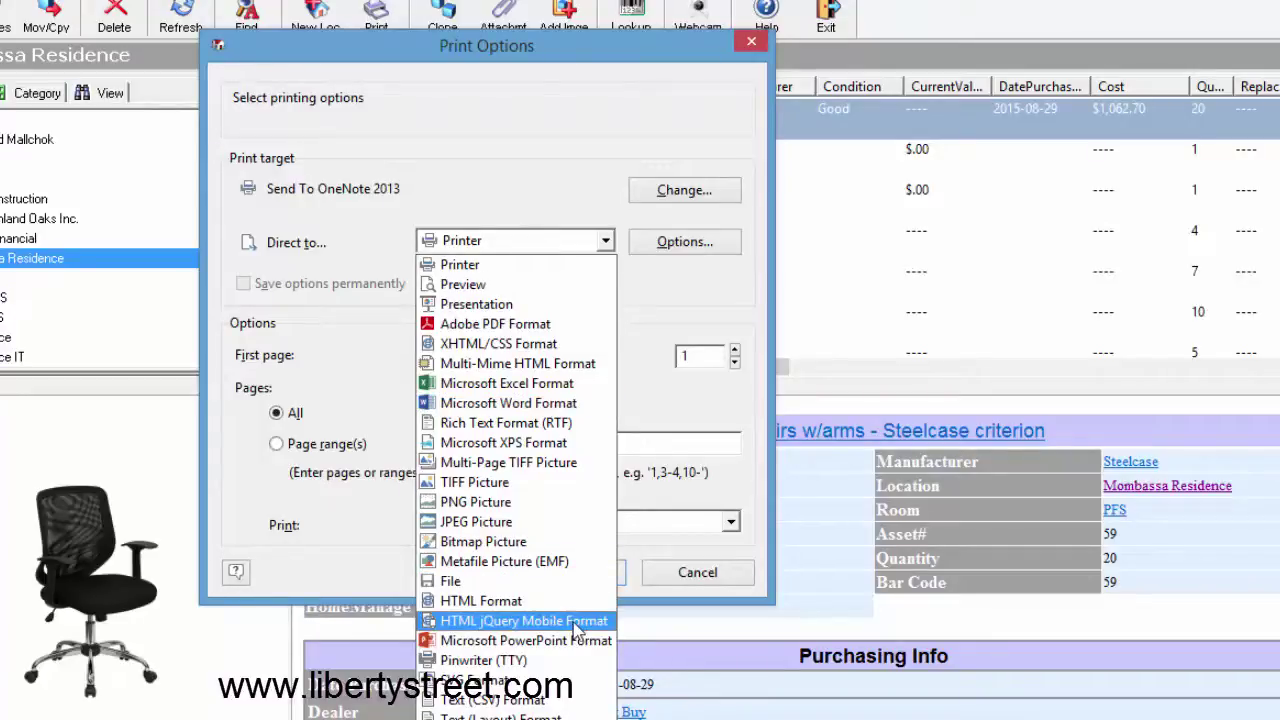
{"action": "left_click", "coordinate": [508, 290]}
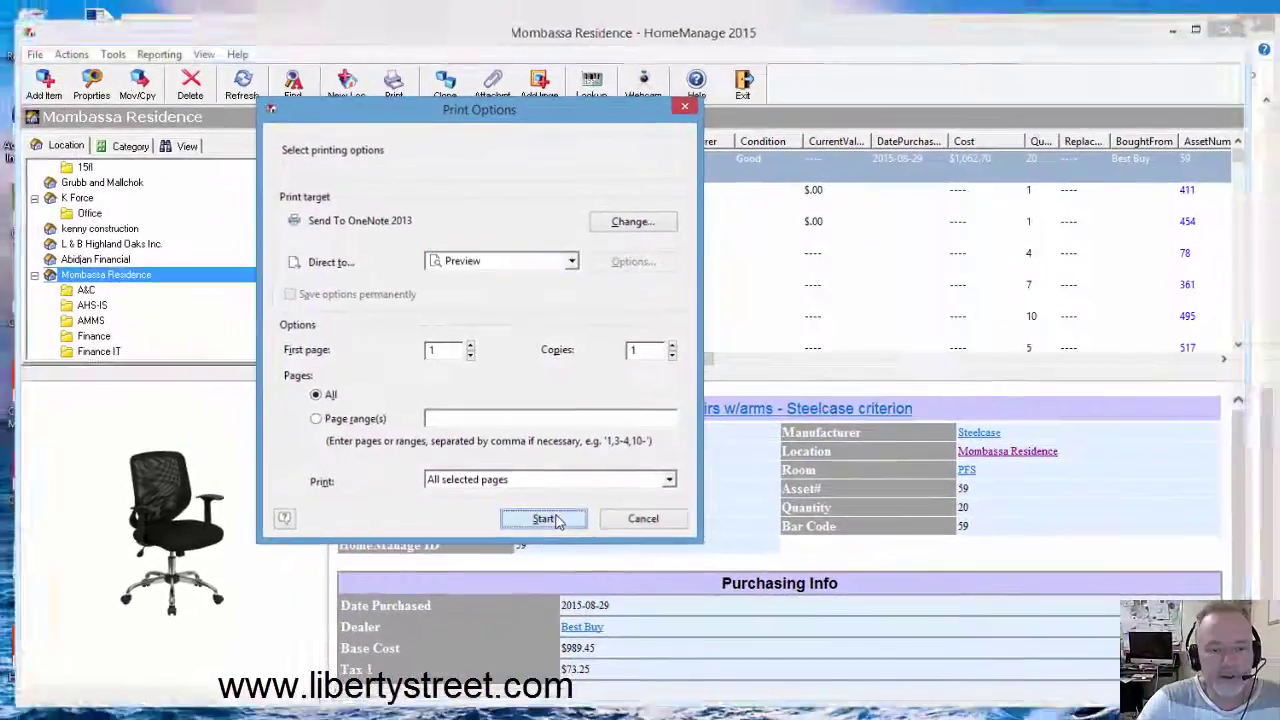
Step: Generate the Expenses Report: All Assets preview showing the coffee pot's $9.67 and $19.45 expenses
{"action": "left_click", "coordinate": [546, 517]}
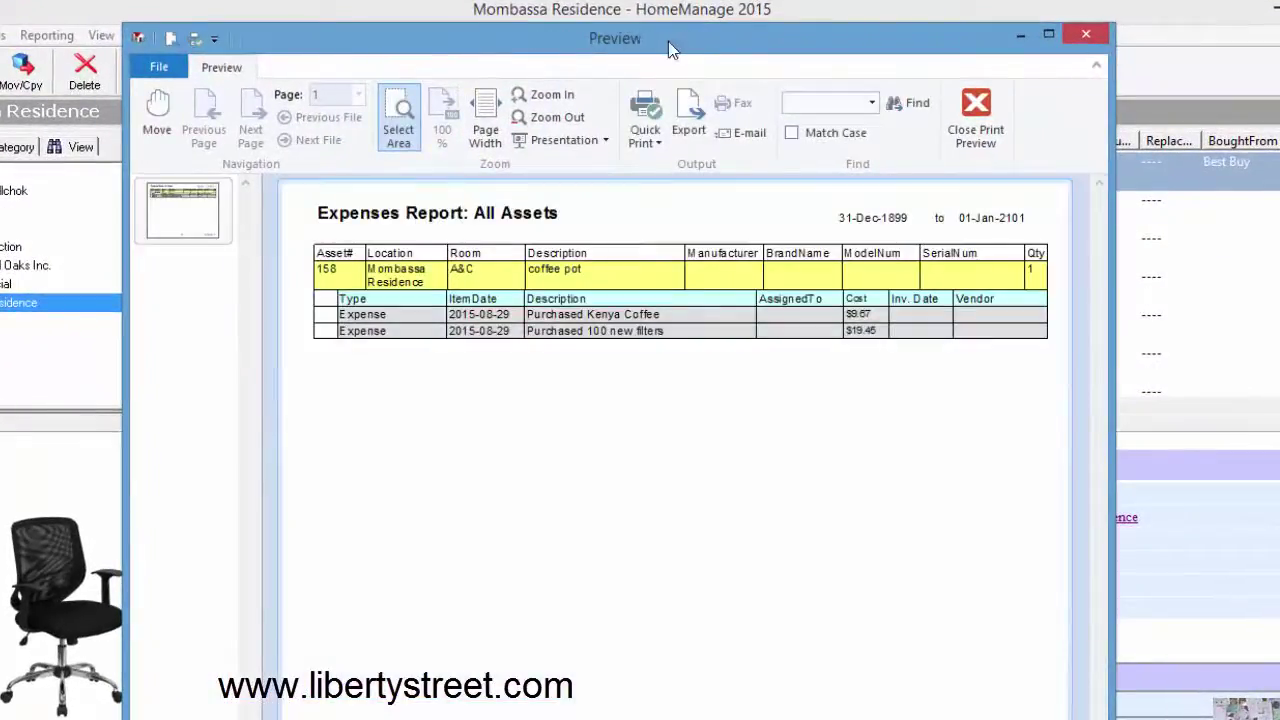
{"action": "left_click_drag", "start_coordinate": [378, 48], "coordinate": [302, 45]}
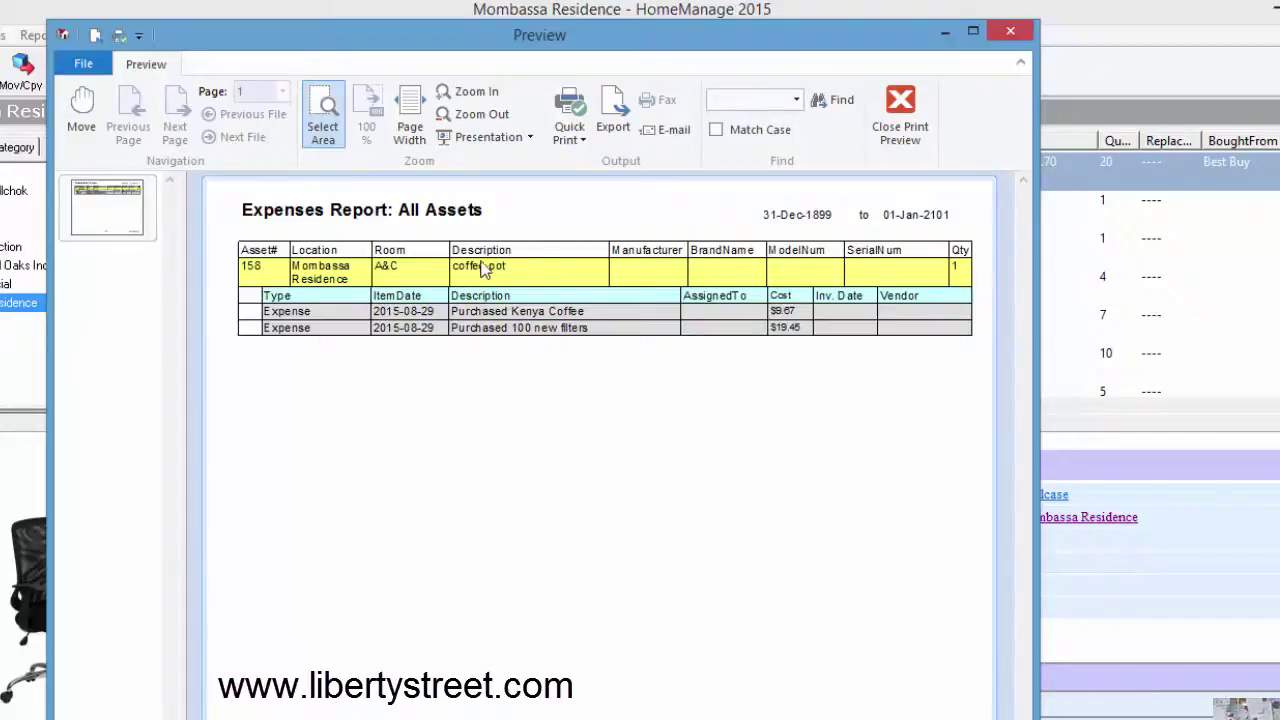
Step: Close the expense preview and set up the Maintenance Report for all dates in Adobe PDF format
{"action": "left_click", "coordinate": [895, 113]}
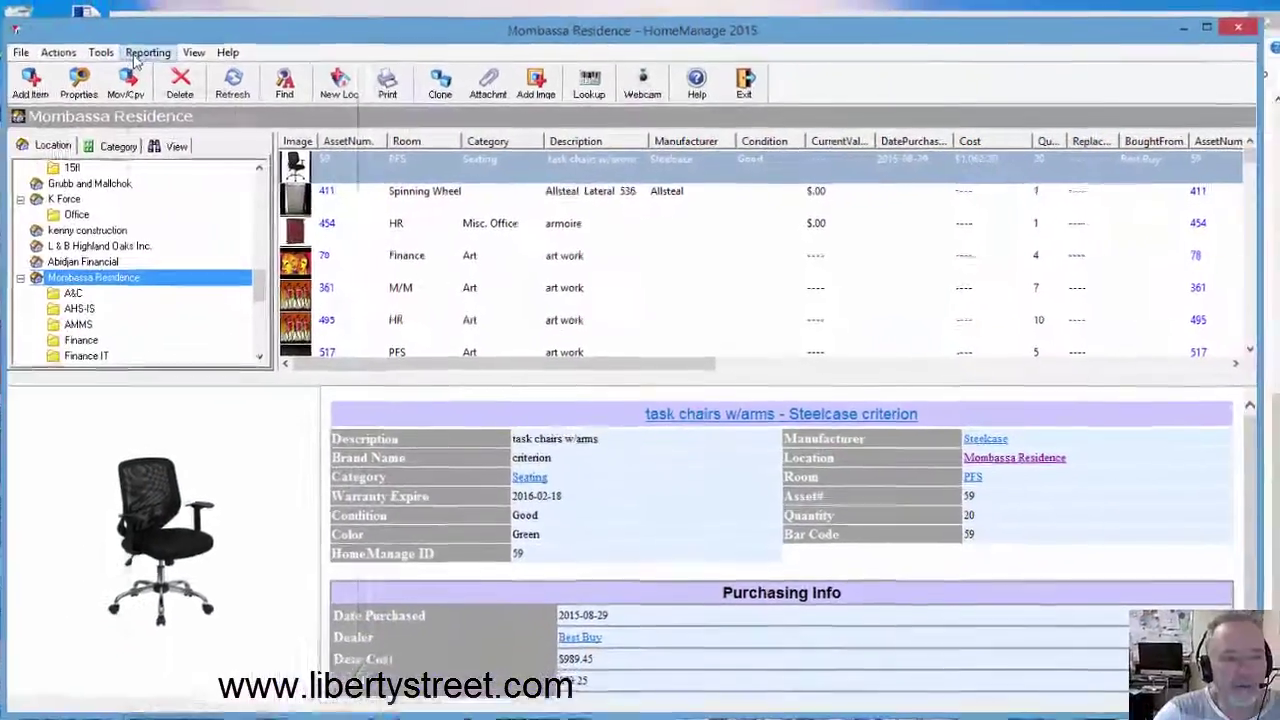
{"action": "left_click", "coordinate": [145, 54]}
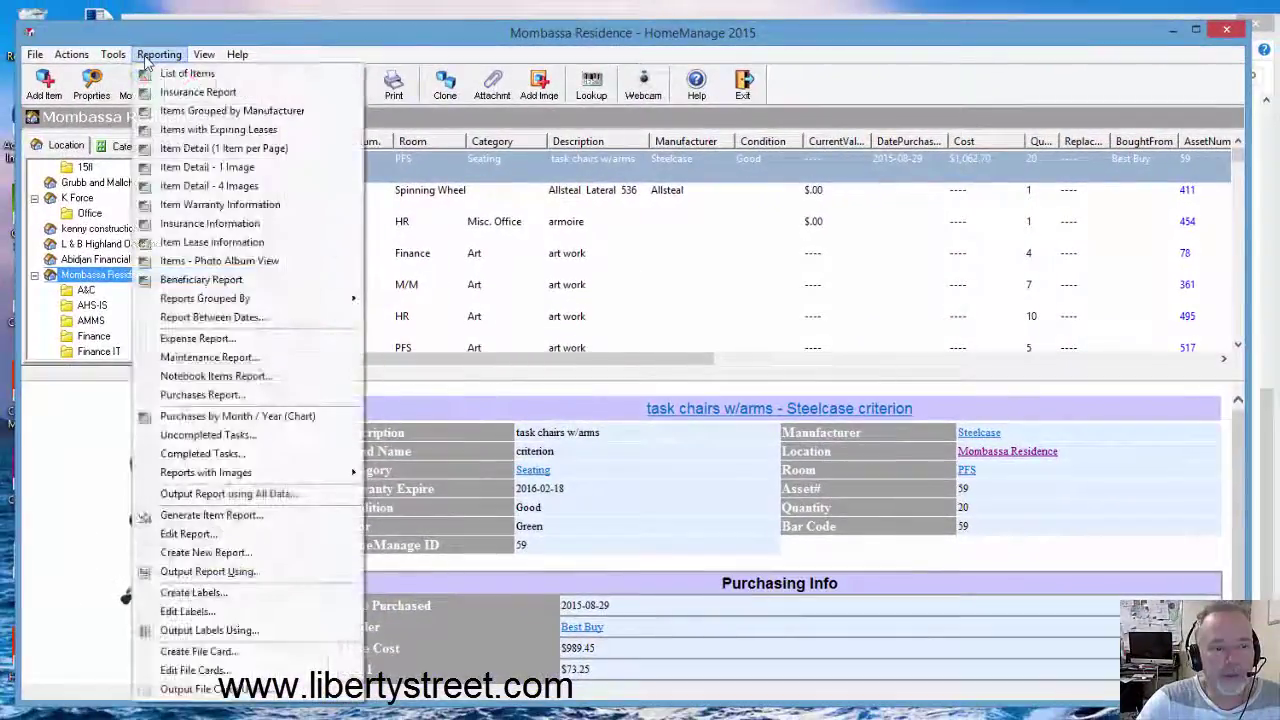
{"action": "left_click", "coordinate": [243, 362]}
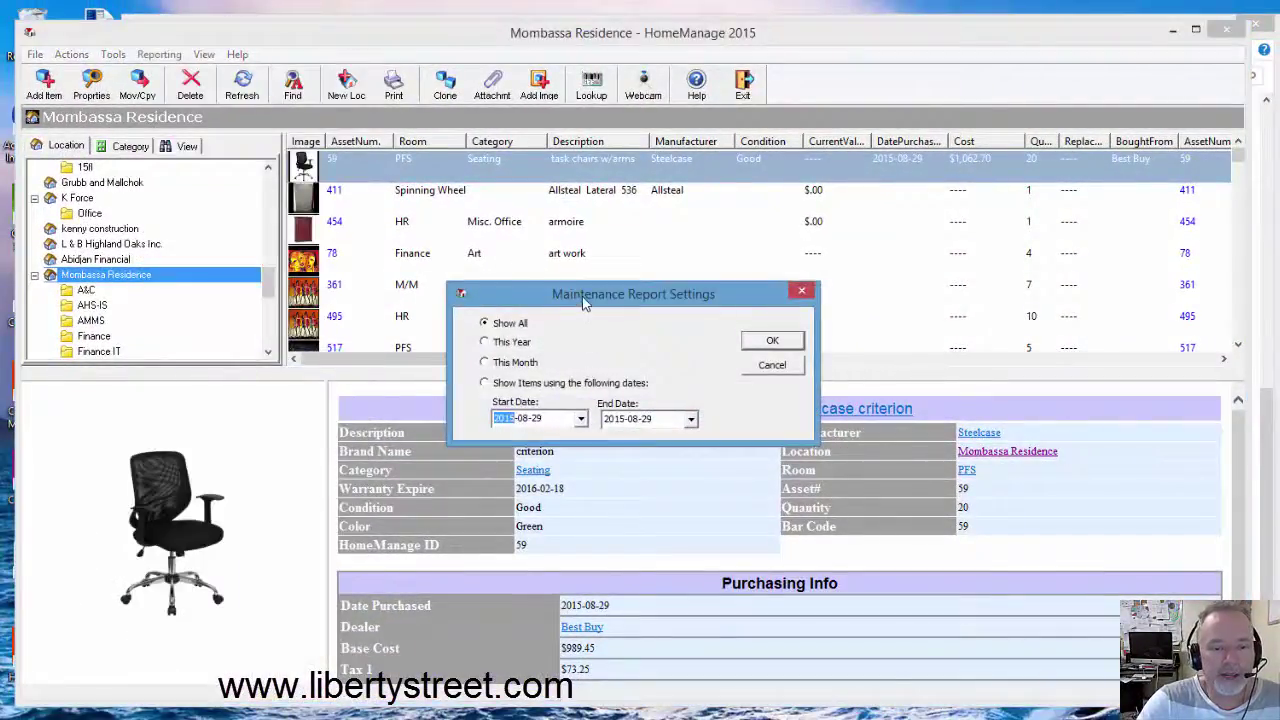
{"action": "left_click_drag", "start_coordinate": [574, 297], "coordinate": [484, 276]}
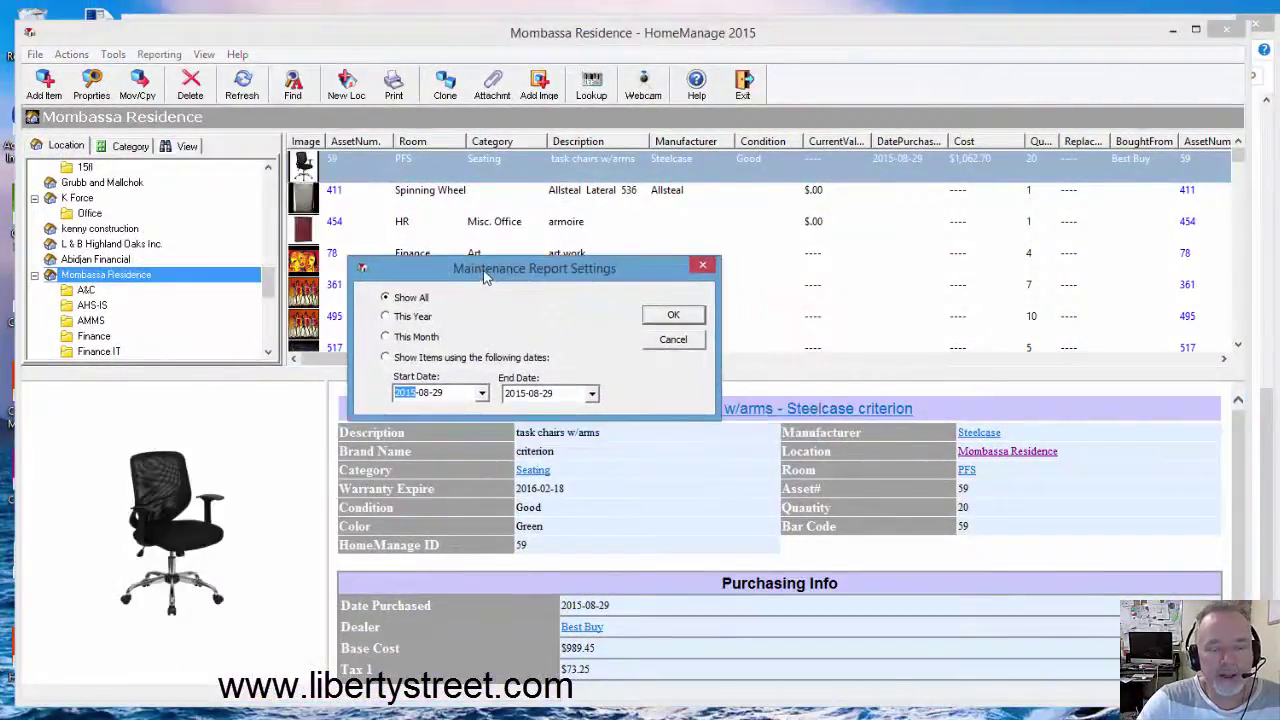
{"action": "left_click", "coordinate": [660, 318]}
{"action": "left_click", "coordinate": [573, 261]}
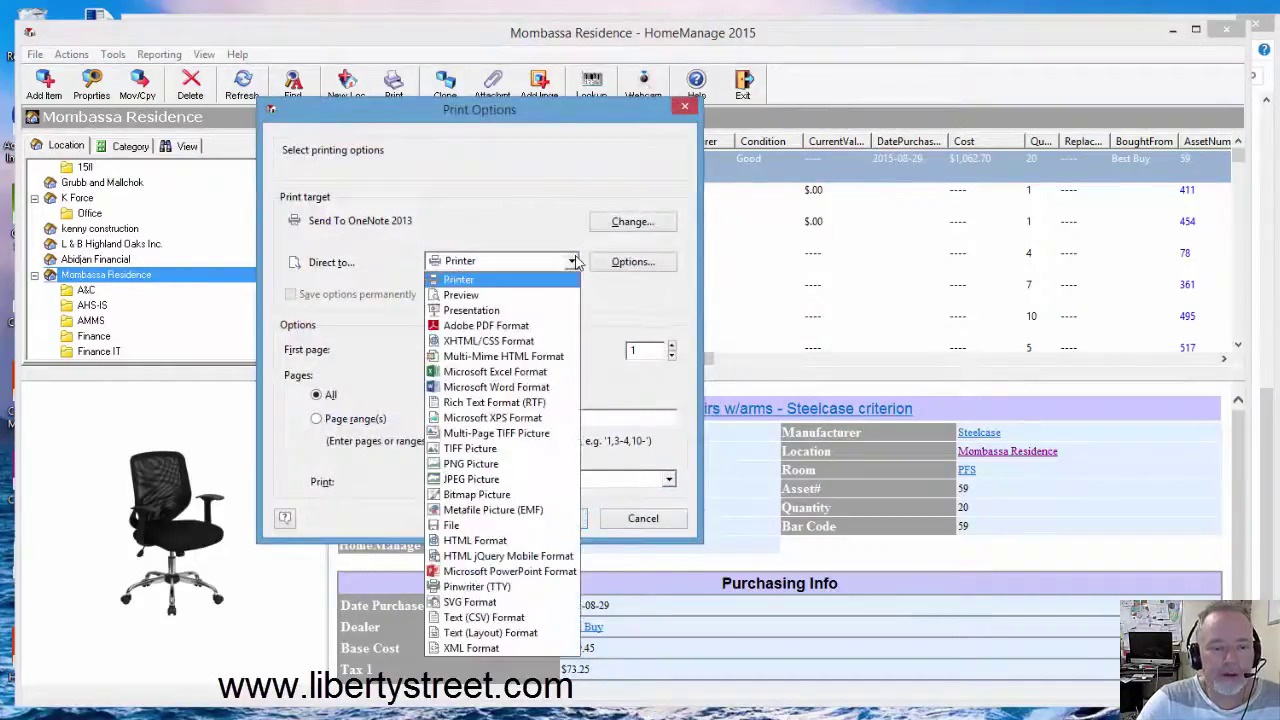
{"action": "left_click", "coordinate": [527, 334]}
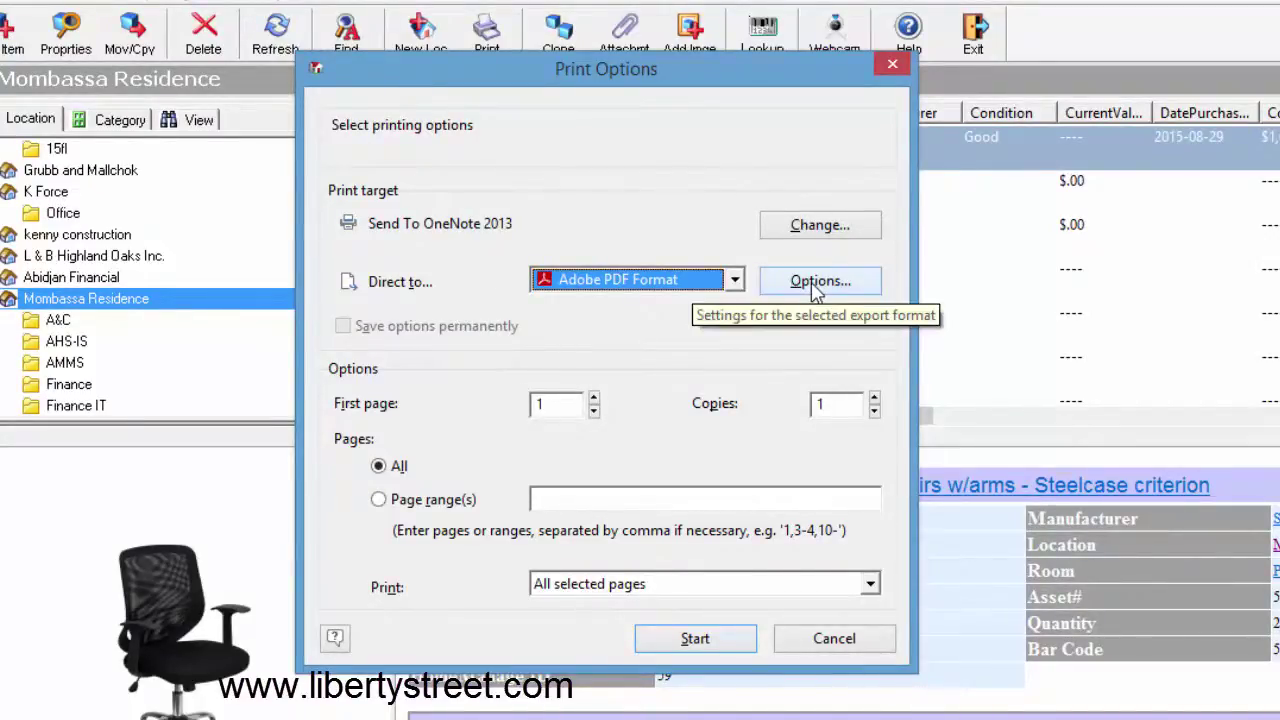
{"action": "left_click", "coordinate": [815, 285]}
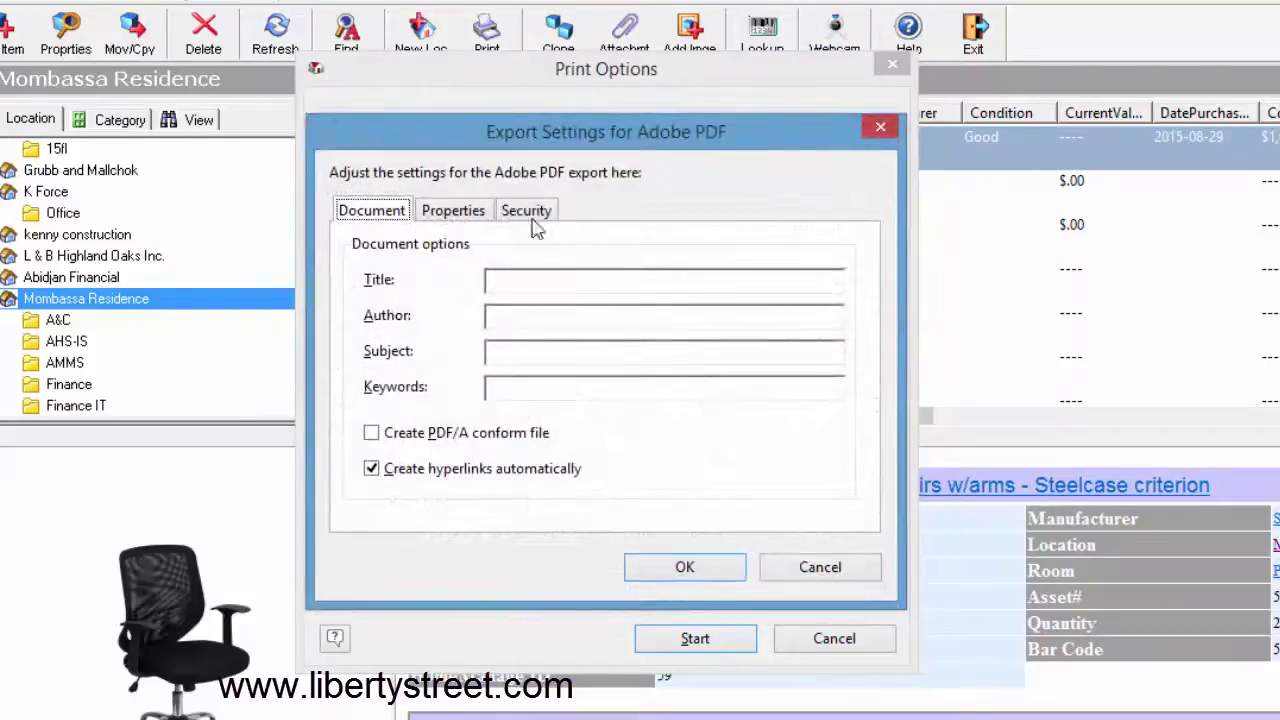
{"action": "left_click", "coordinate": [468, 212]}
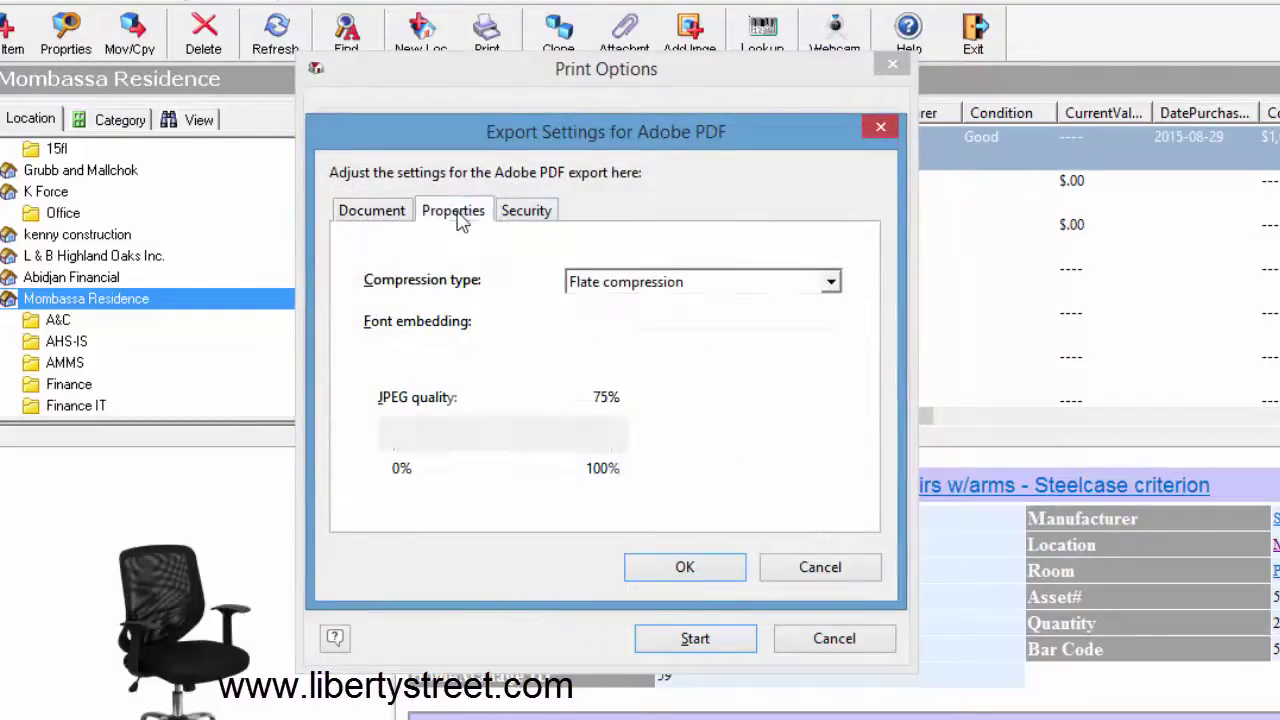
{"action": "left_click", "coordinate": [541, 214]}
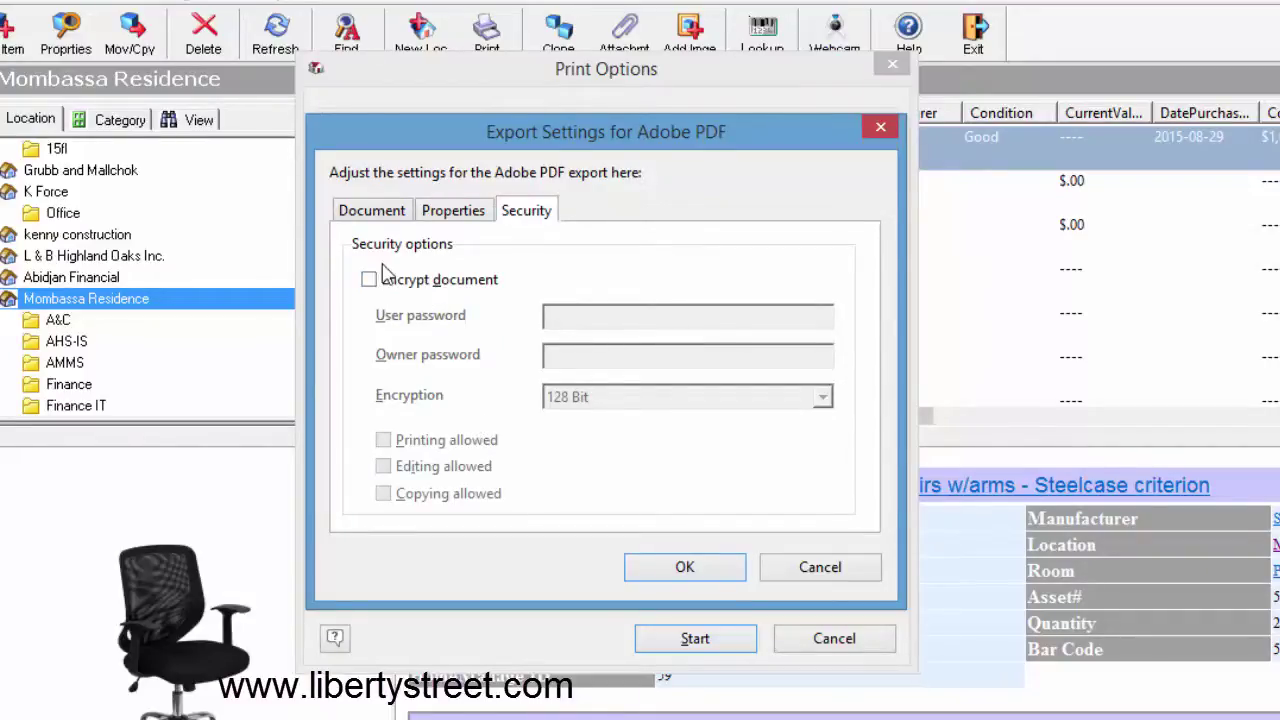
{"action": "left_click", "coordinate": [372, 214]}
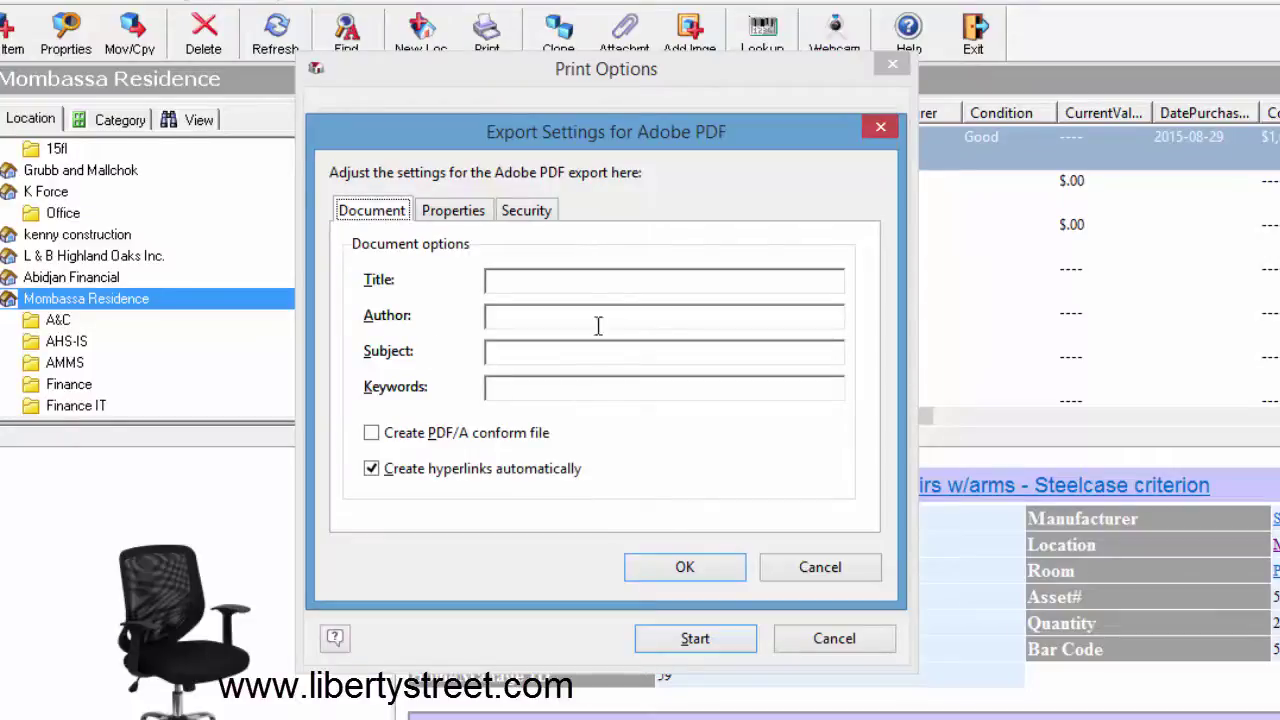
{"action": "left_click", "coordinate": [814, 568]}
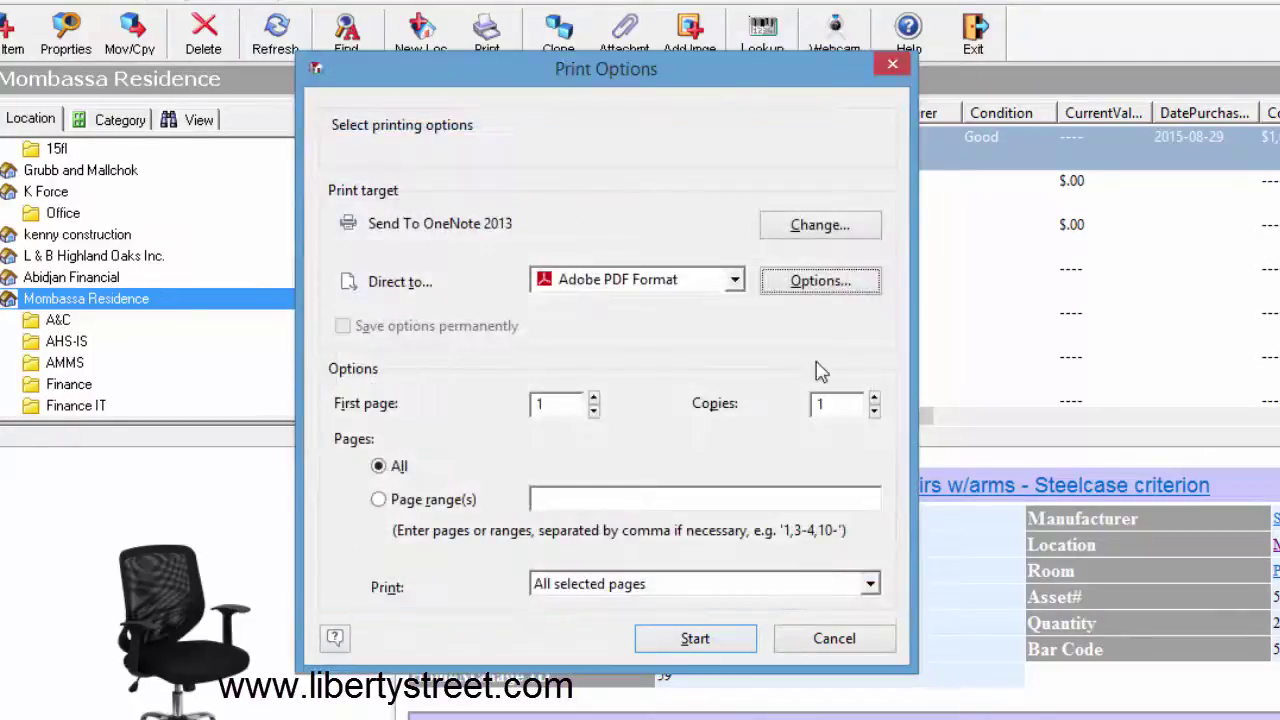
Step: Export the maintenance report PDF, opening it automatically and overwriting the existing export.pdf
{"action": "left_click", "coordinate": [703, 645]}
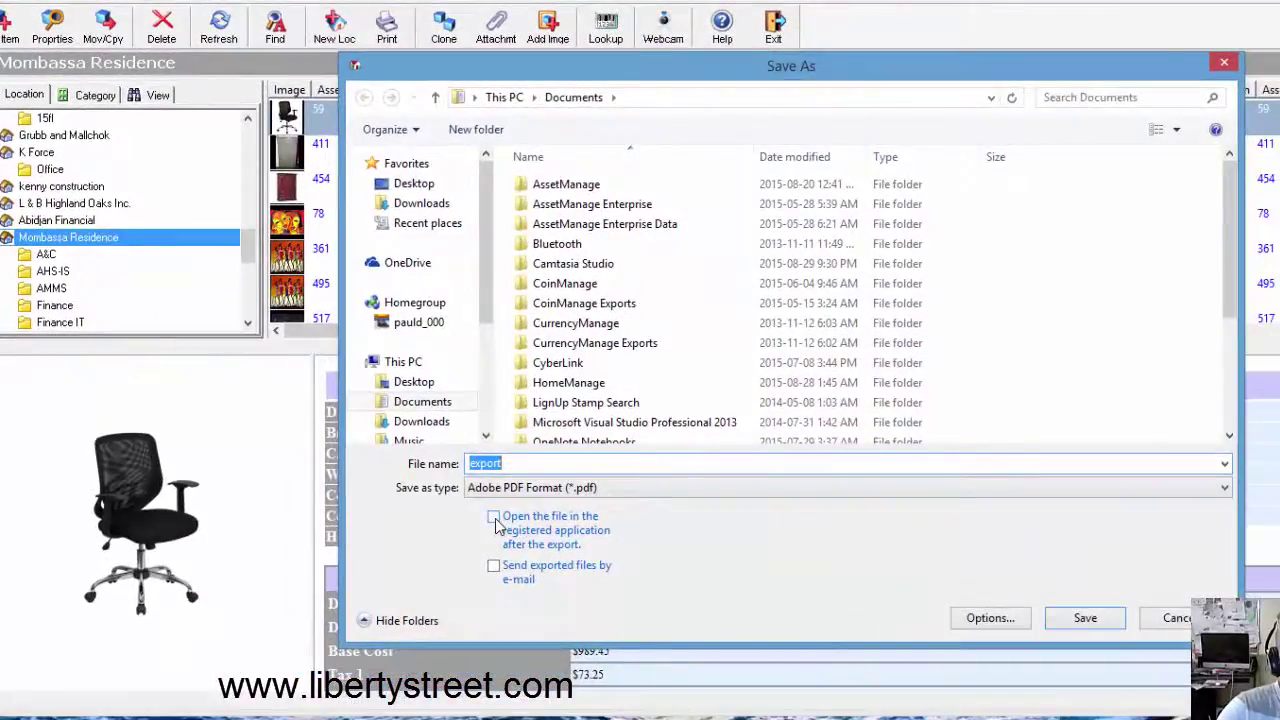
{"action": "left_click", "coordinate": [493, 517]}
{"action": "left_click_drag", "start_coordinate": [607, 80], "coordinate": [338, 82]}
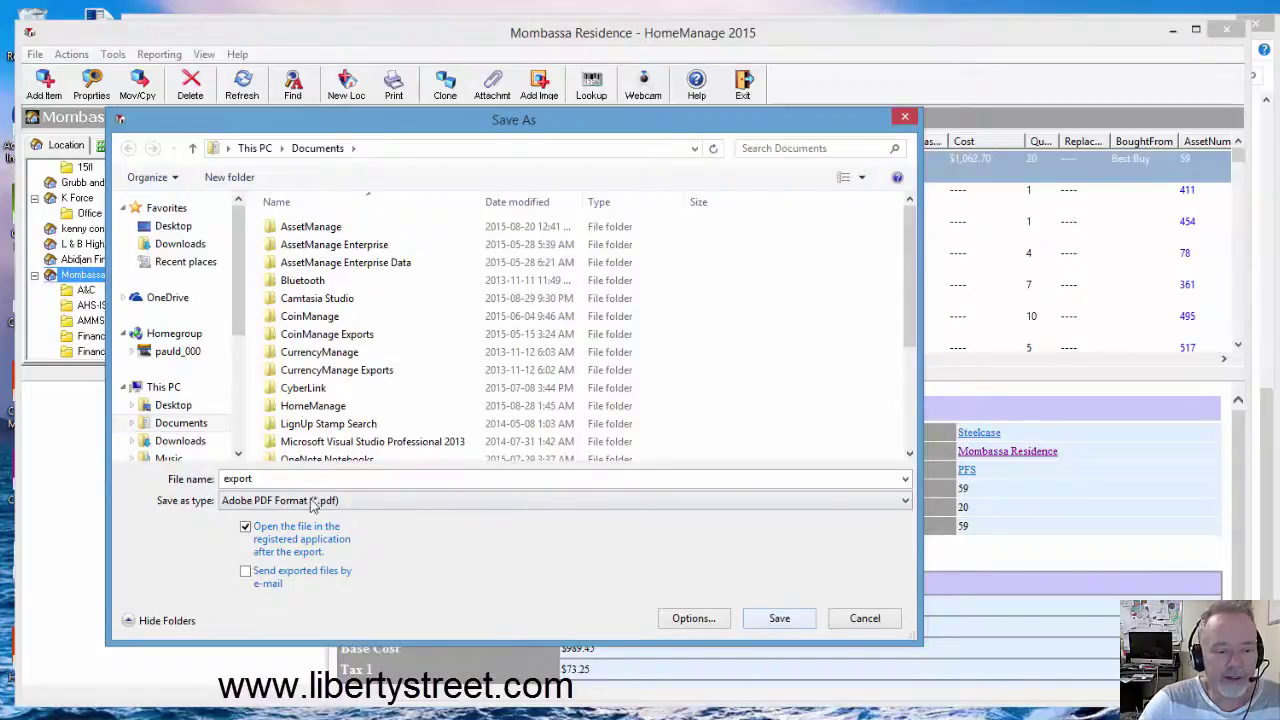
{"action": "left_click", "coordinate": [785, 619]}
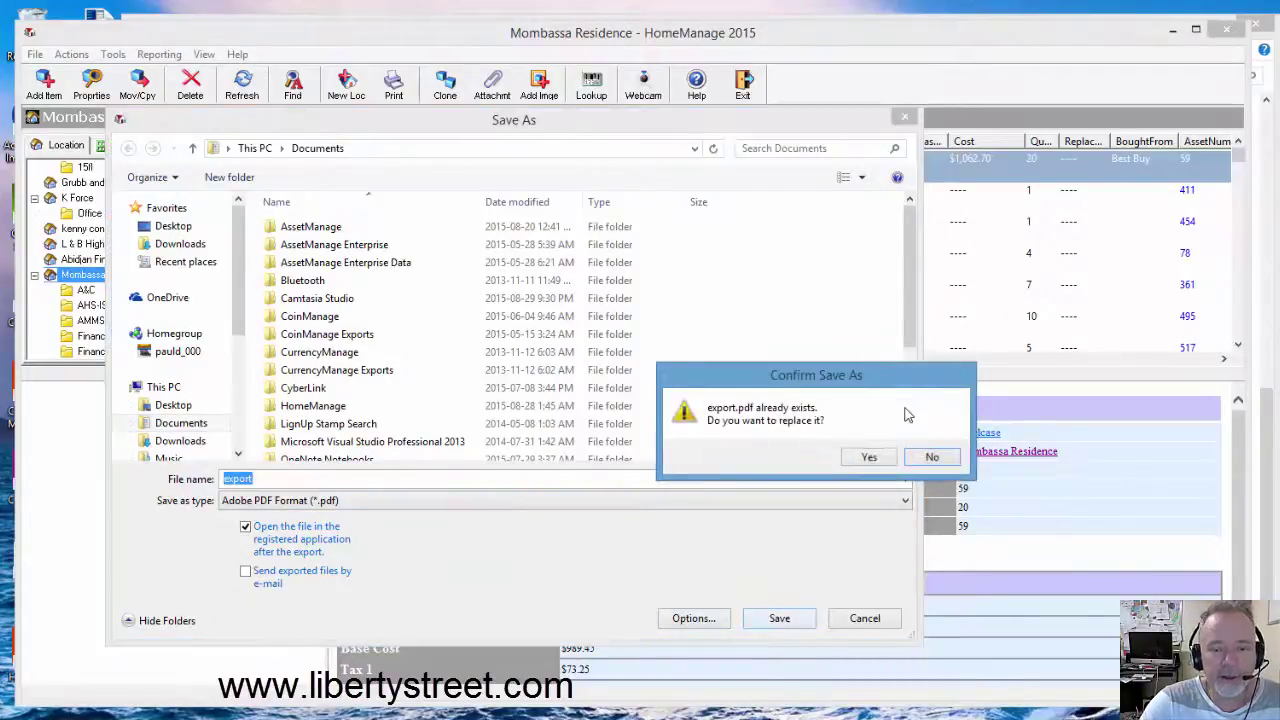
{"action": "left_click", "coordinate": [866, 458]}
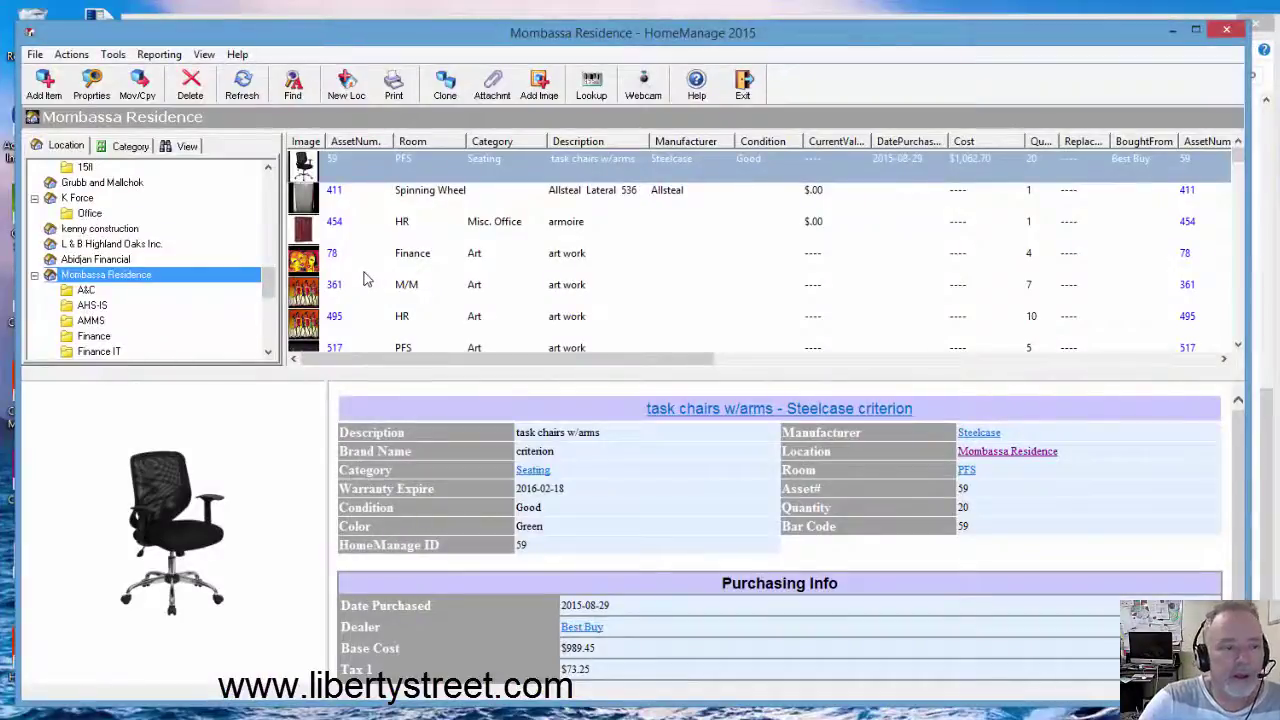
{"action": "left_click", "coordinate": [158, 56]}
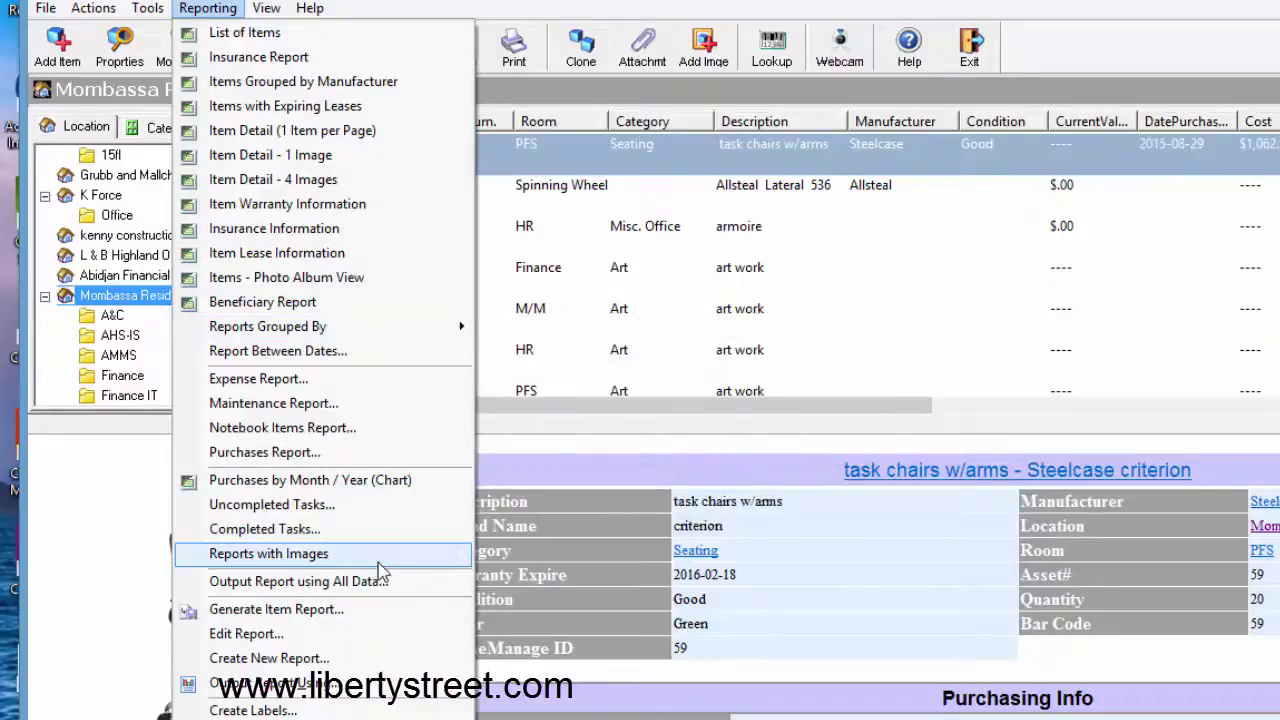
{"action": "mouse_move", "coordinate": [268, 553]}
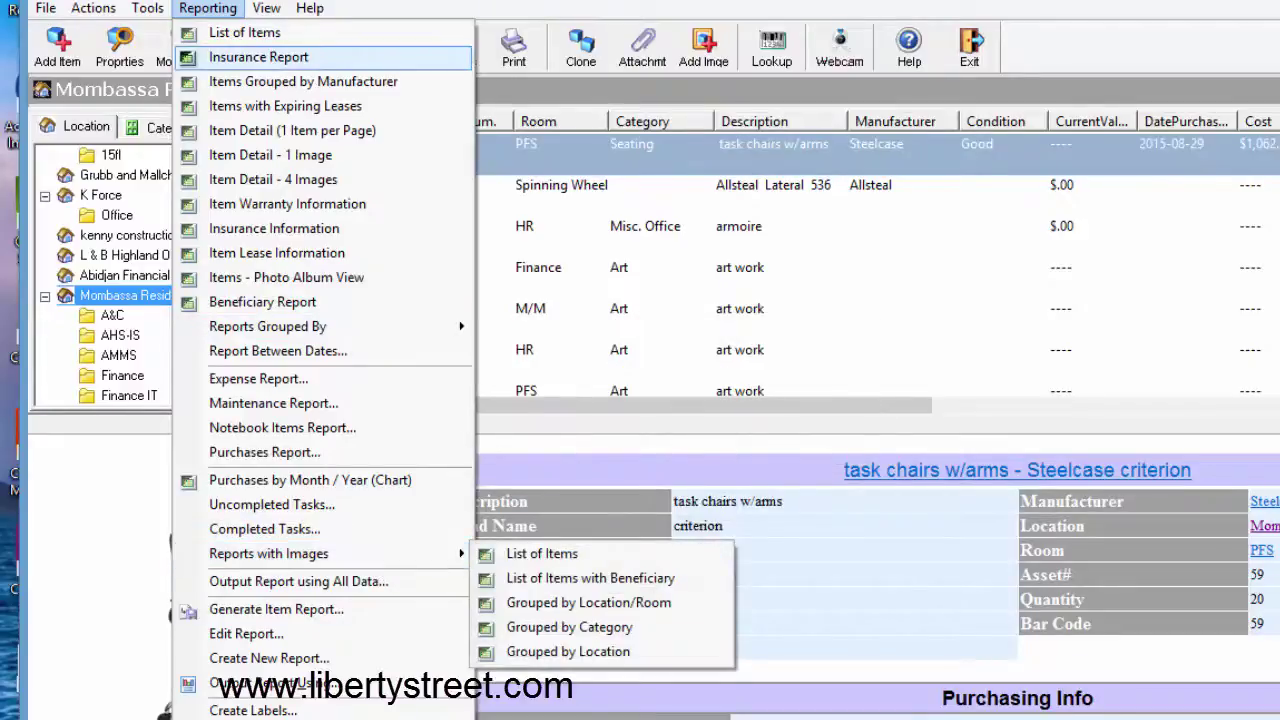
{"action": "left_click", "coordinate": [258, 57]}
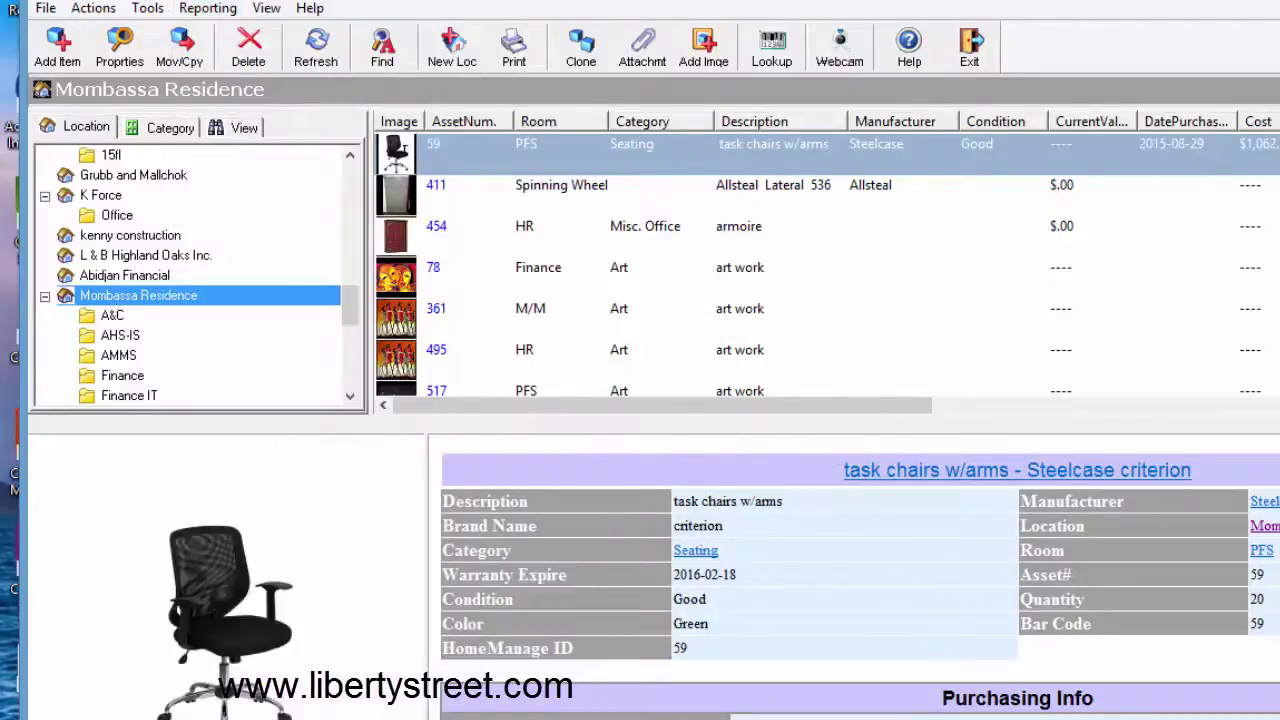
{"action": "mouse_move", "coordinate": [349, 313]}
{"action": "left_mouse_down"}
{"action": "mouse_move", "coordinate": [355, 328]}
{"action": "mouse_move", "coordinate": [355, 260]}
{"action": "mouse_move", "coordinate": [355, 318]}
{"action": "left_mouse_up"}
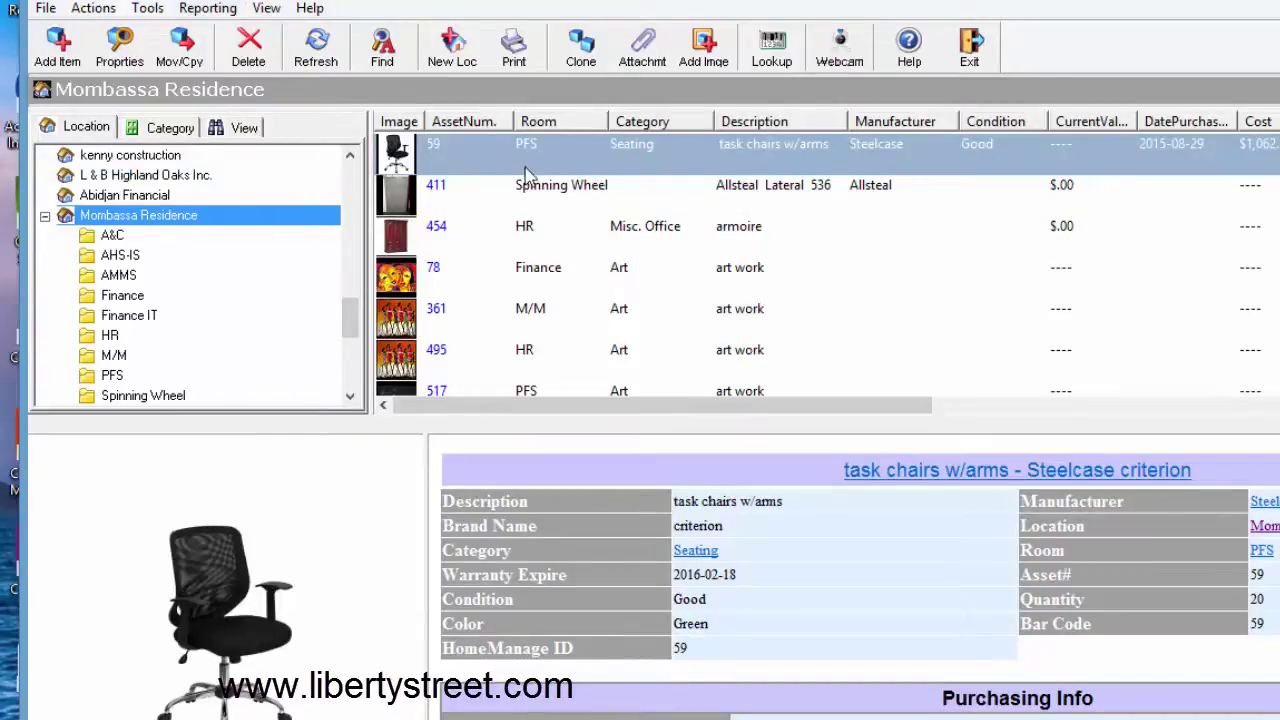
{"action": "left_click", "coordinate": [112, 238]}
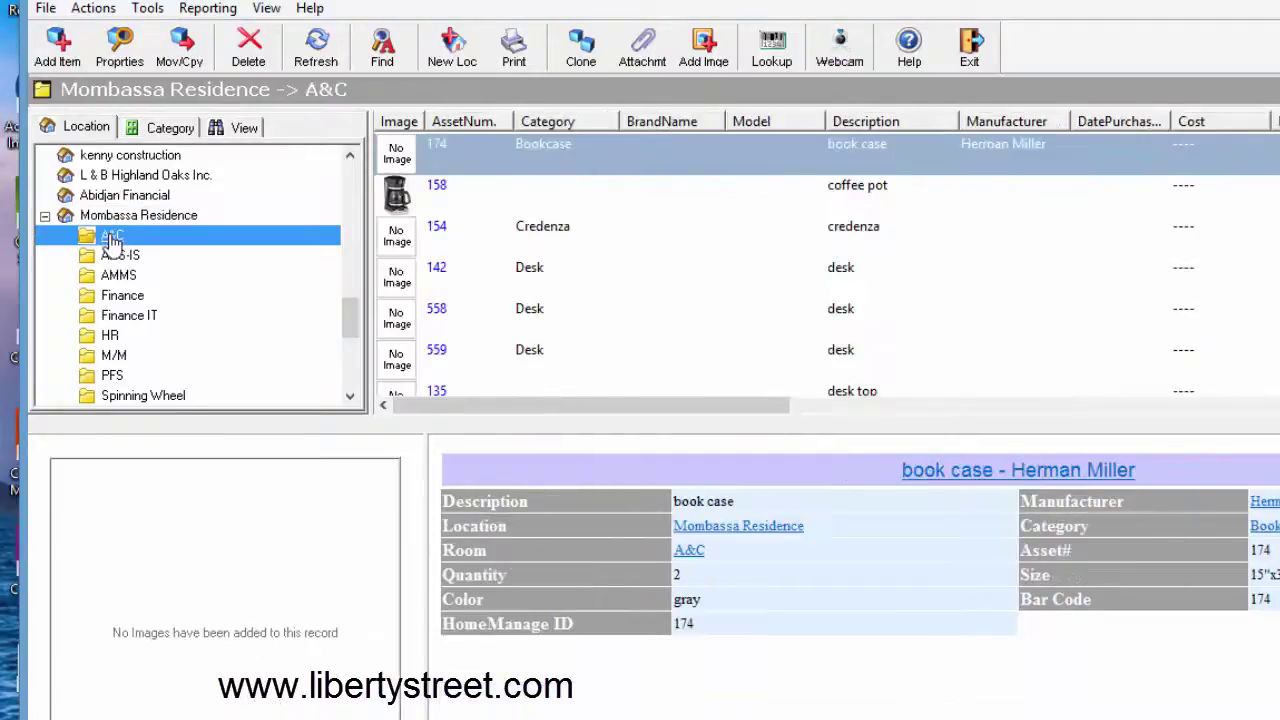
{"action": "right_click", "coordinate": [118, 222]}
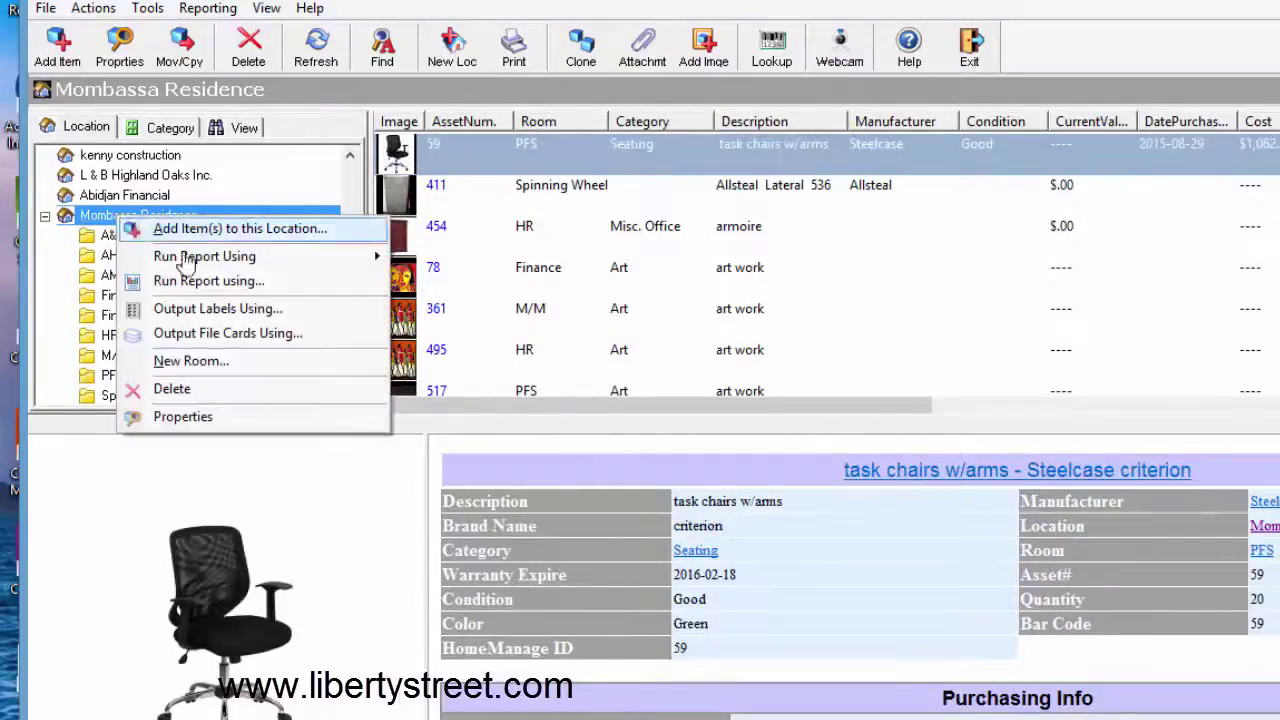
{"action": "mouse_move", "coordinate": [205, 256]}
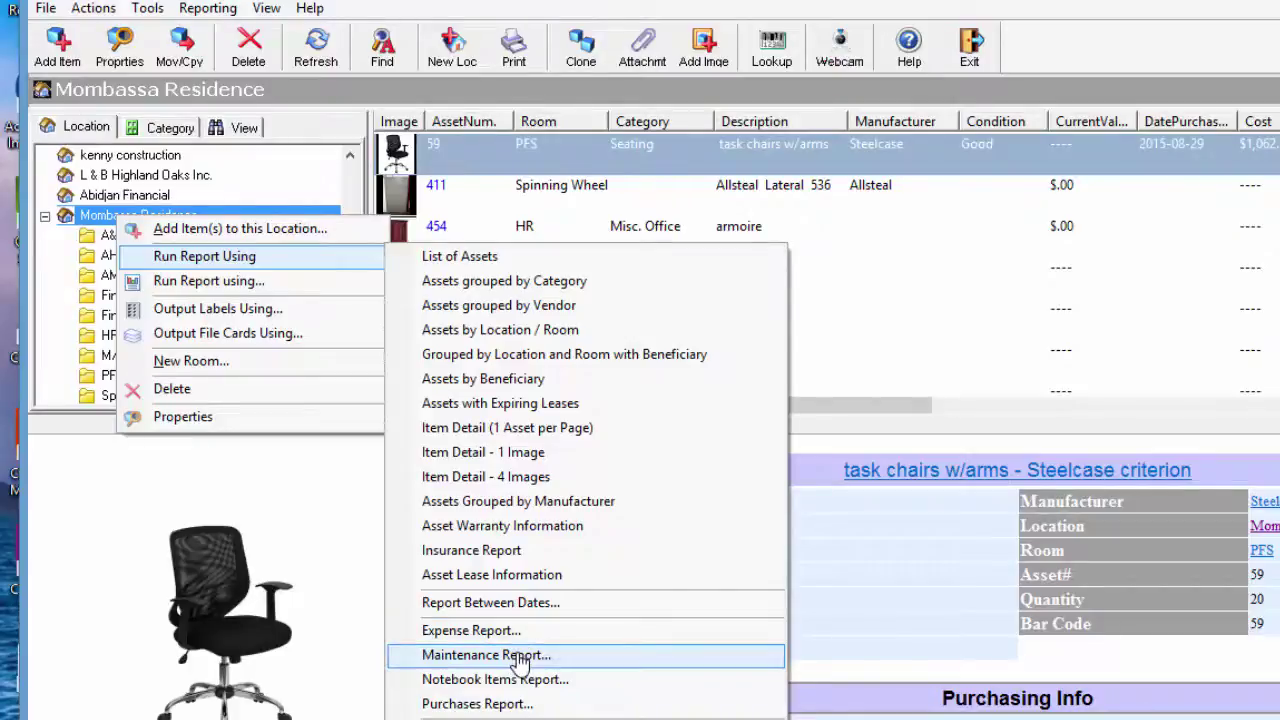
{"action": "left_click", "coordinate": [515, 656]}
{"action": "left_click", "coordinate": [995, 388]}
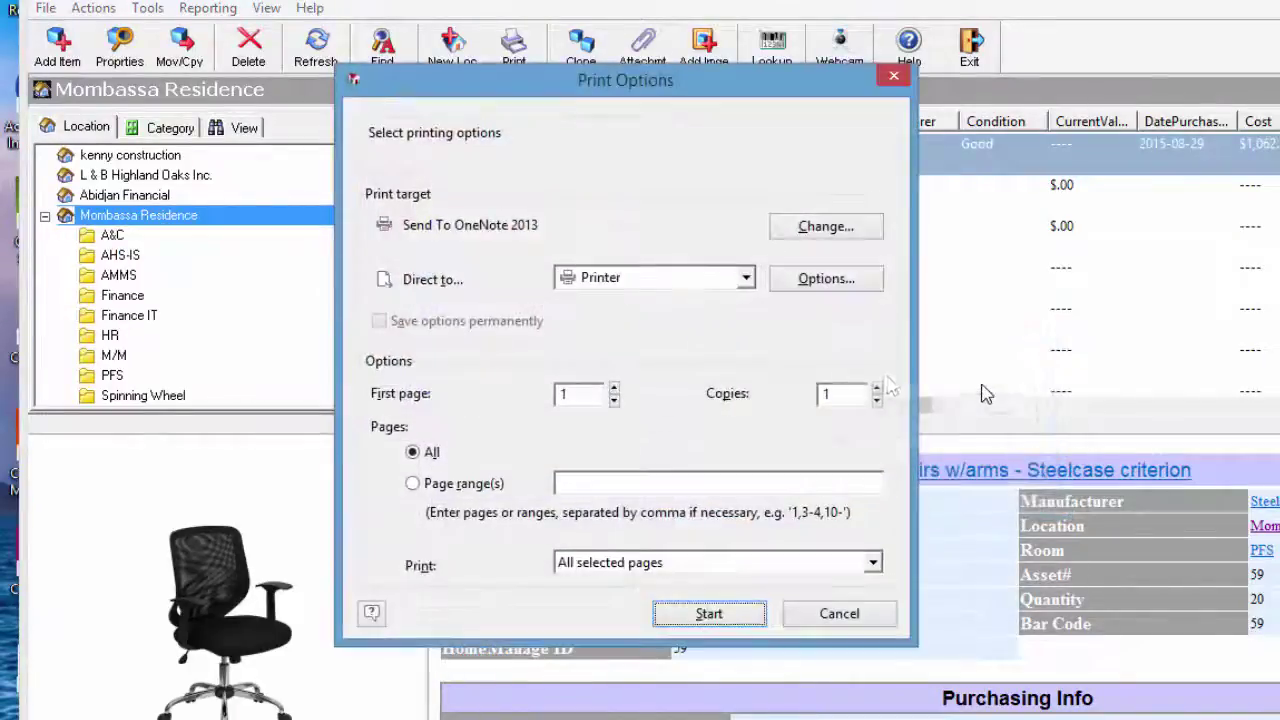
{"action": "left_click", "coordinate": [745, 277]}
{"action": "left_click", "coordinate": [670, 322]}
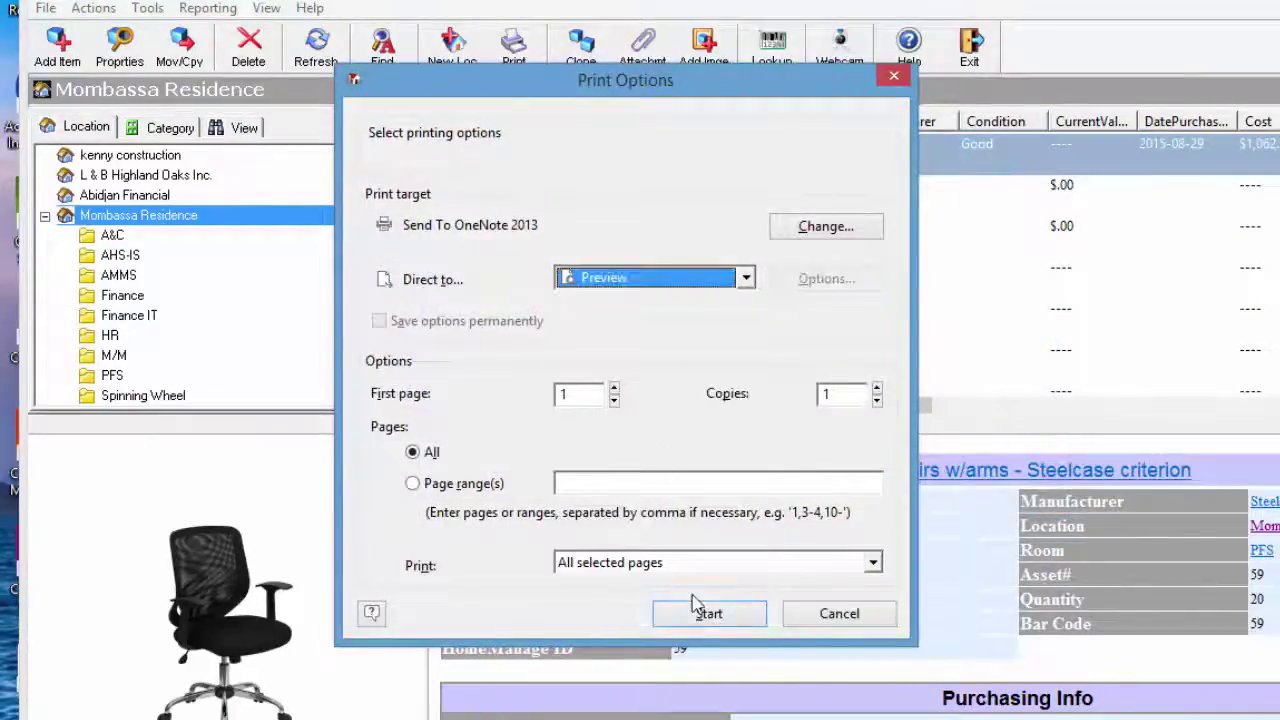
{"action": "left_click", "coordinate": [692, 612]}
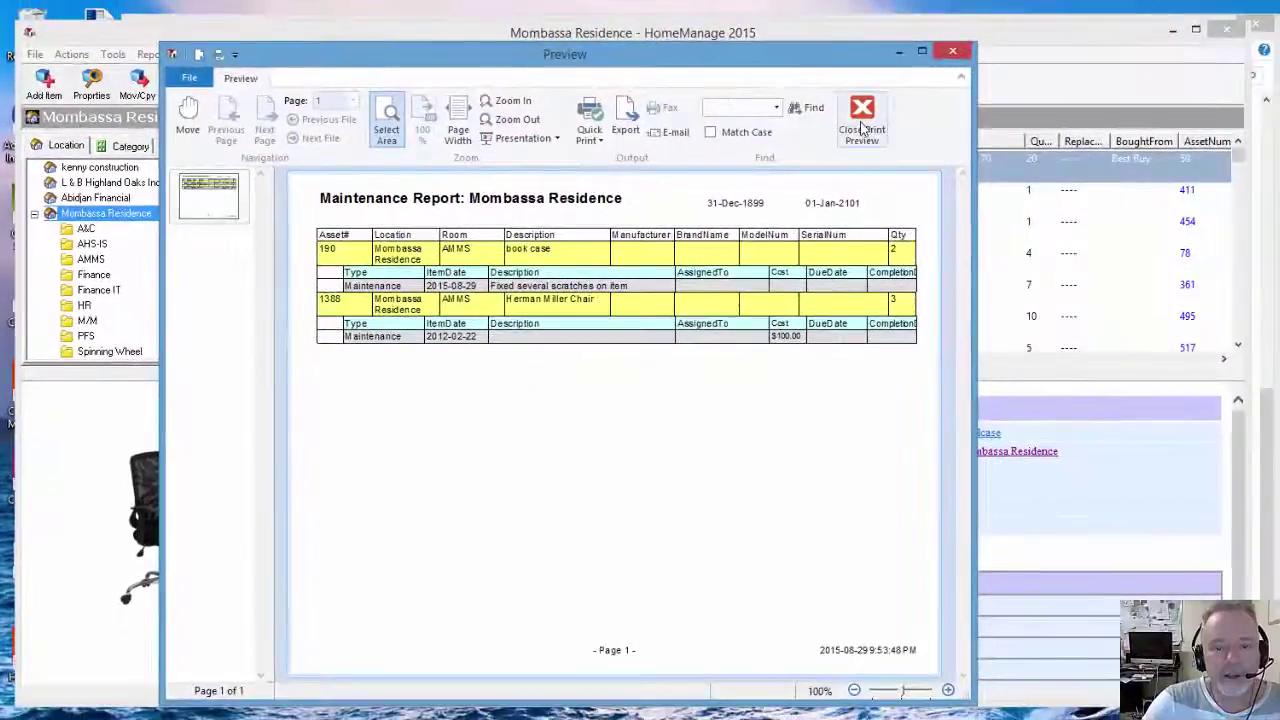
{"action": "left_click", "coordinate": [862, 122]}
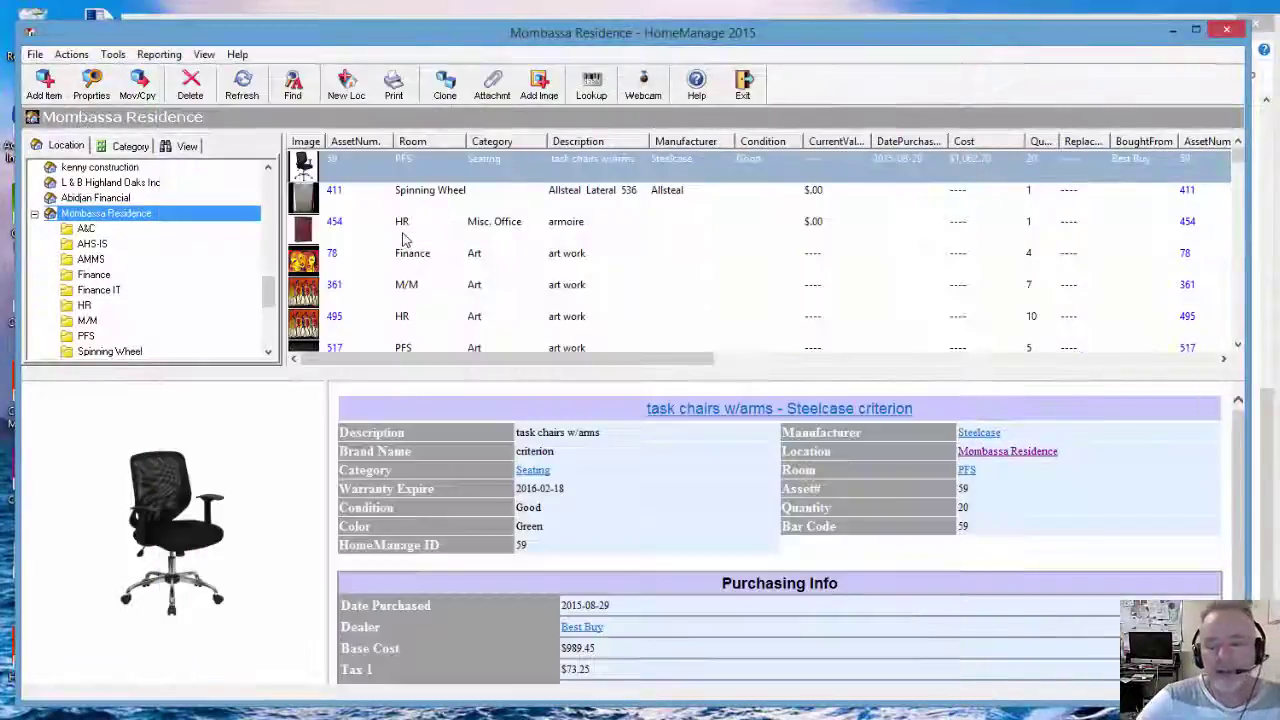